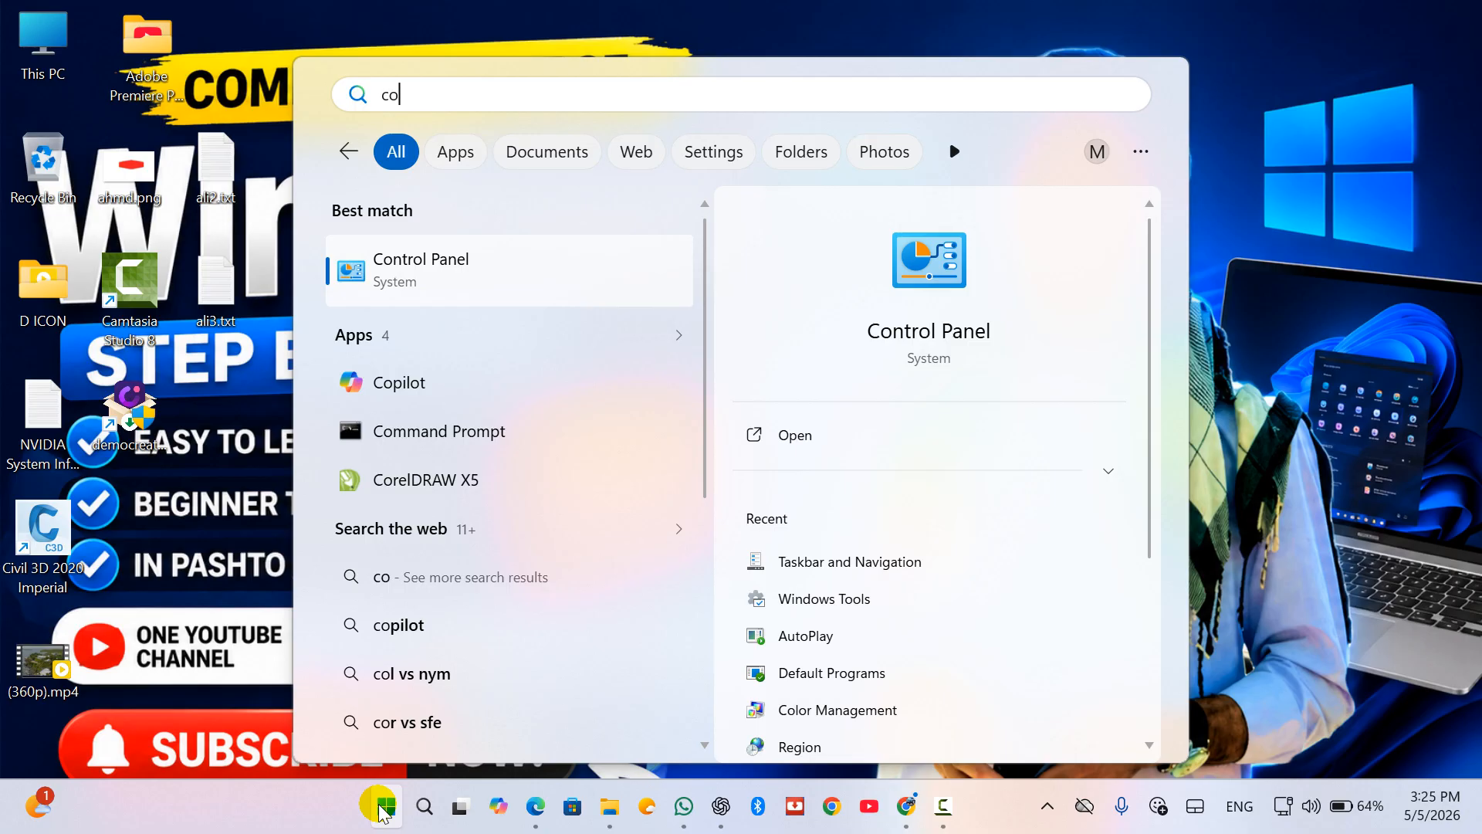
Step: Open Control Panel from the Start menu search results for 'con'
{"action": "key", "text": "Return"}
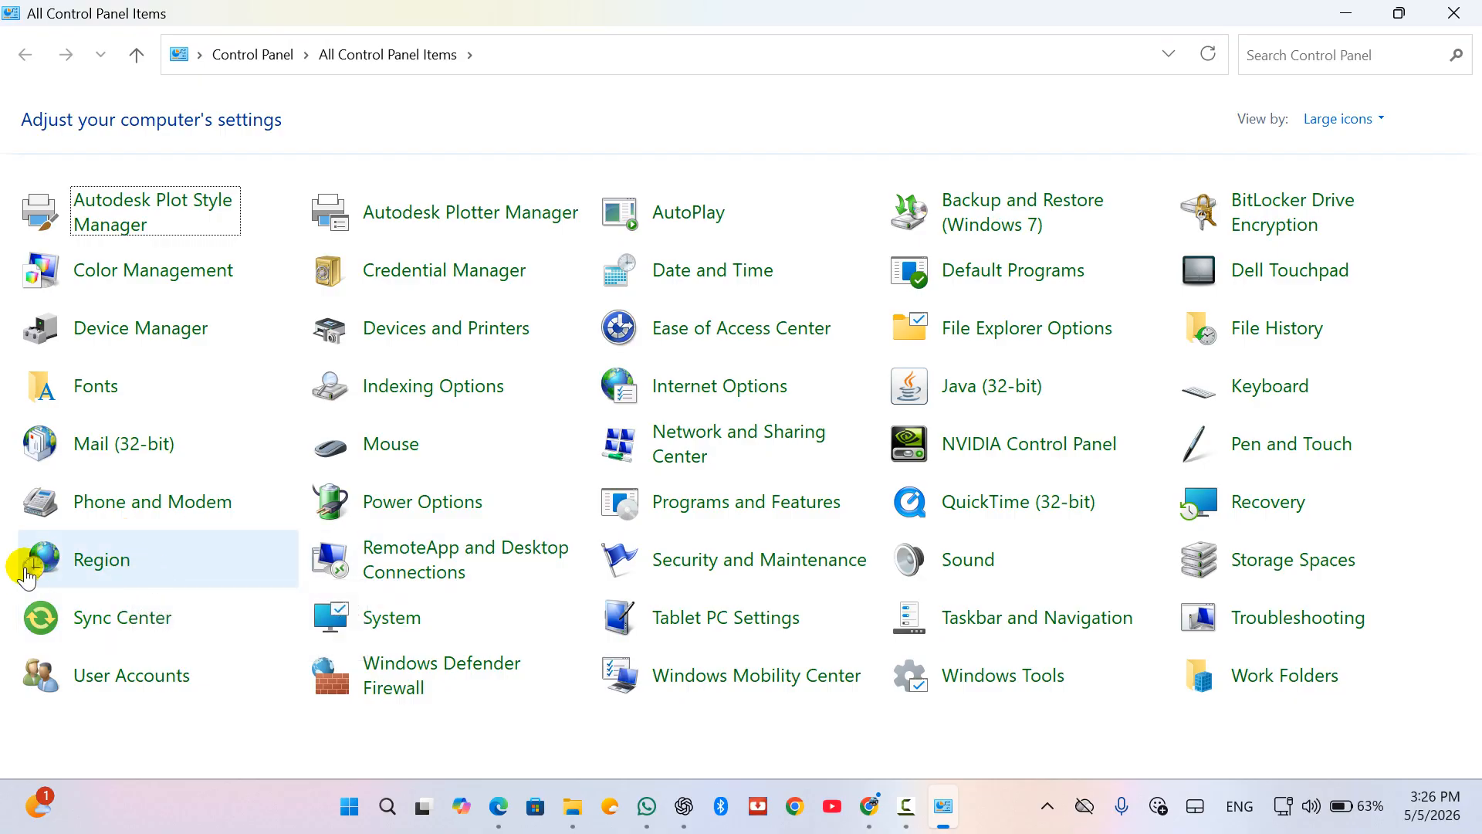
{"action": "left_click", "coordinate": [664, 287]}
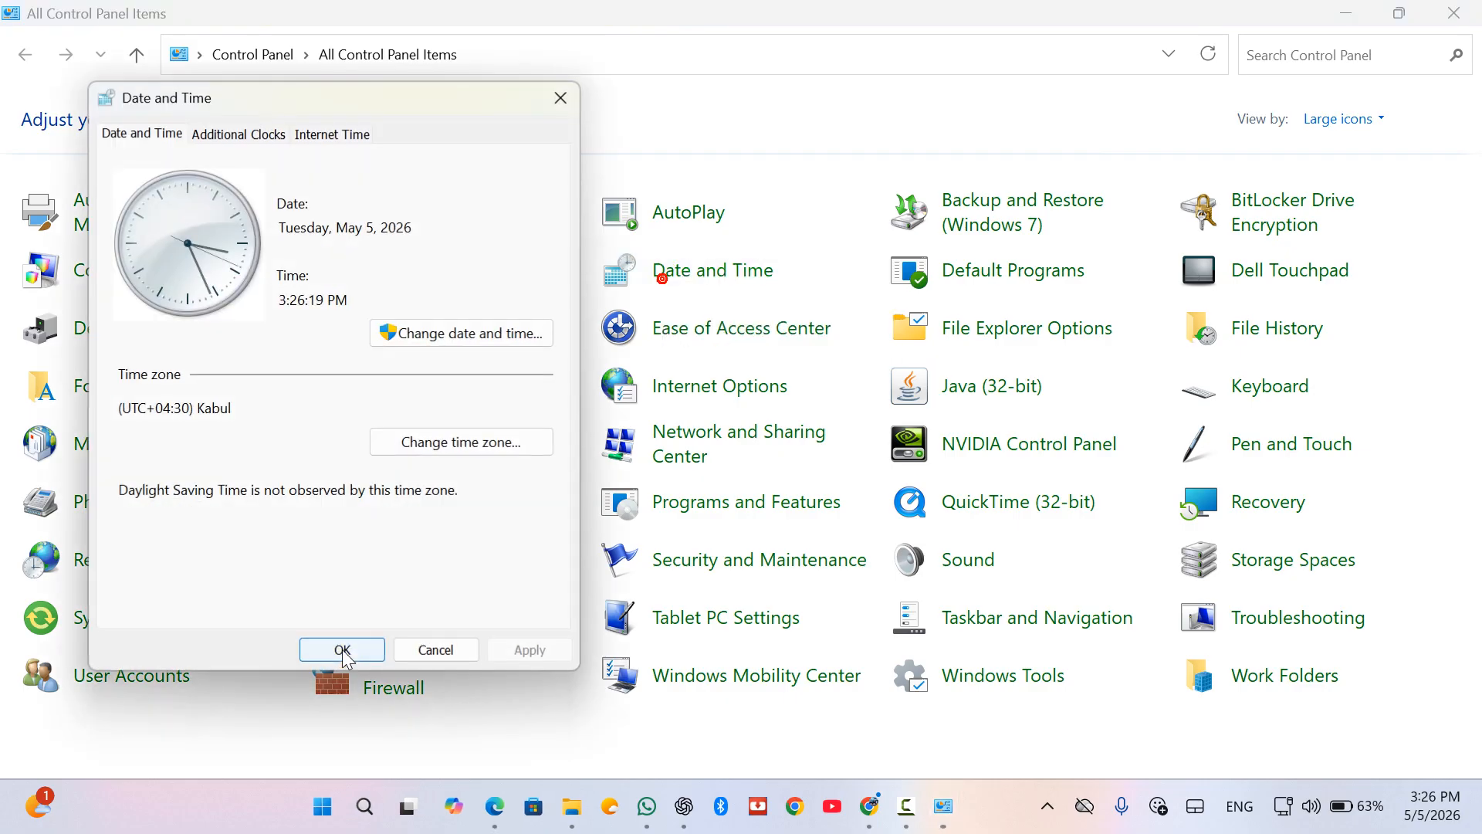
{"action": "left_click", "coordinate": [251, 135]}
{"action": "left_click", "coordinate": [340, 133]}
{"action": "left_click", "coordinate": [170, 143]}
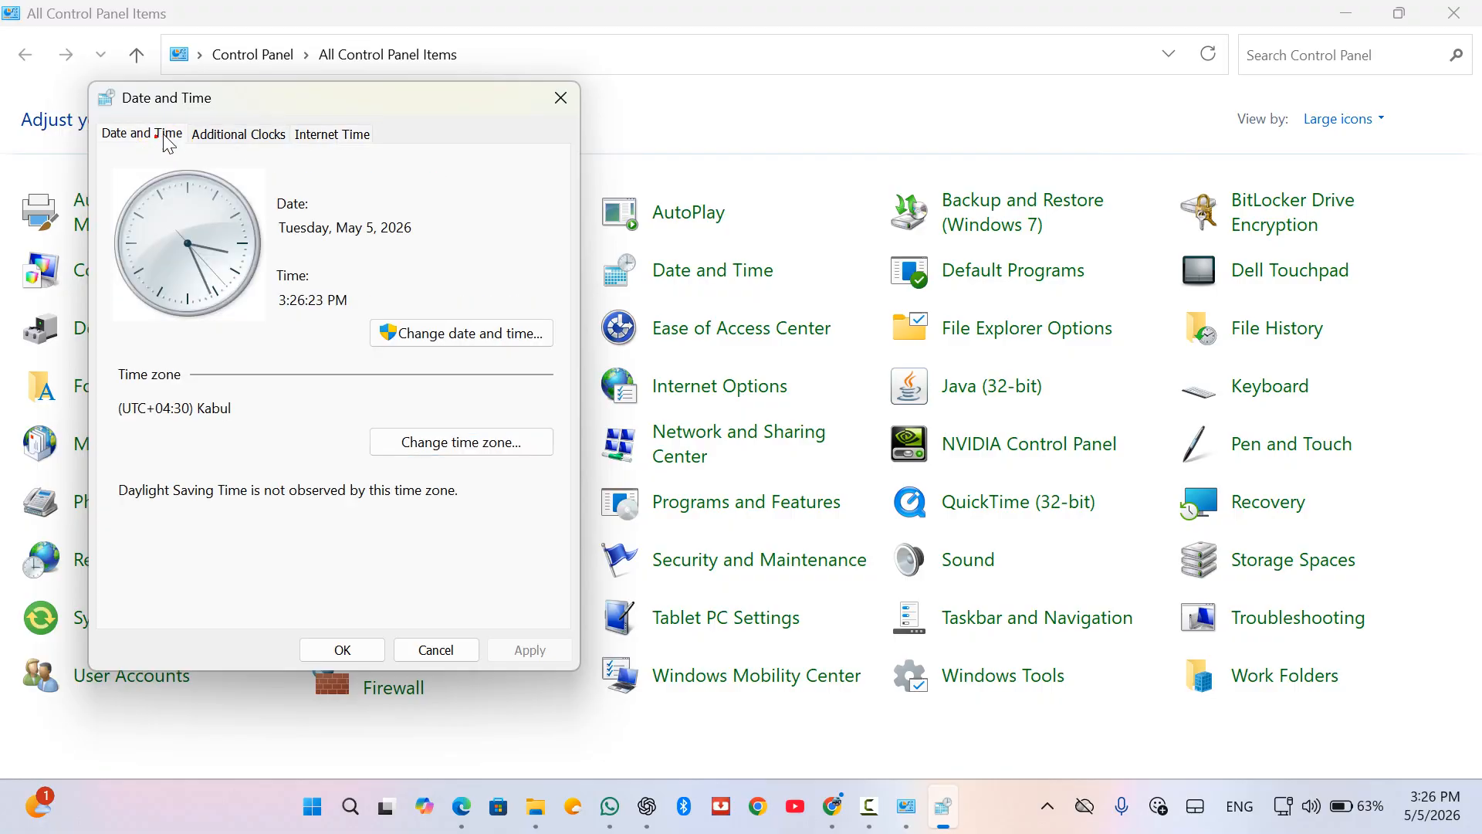
{"action": "left_click", "coordinate": [224, 139]}
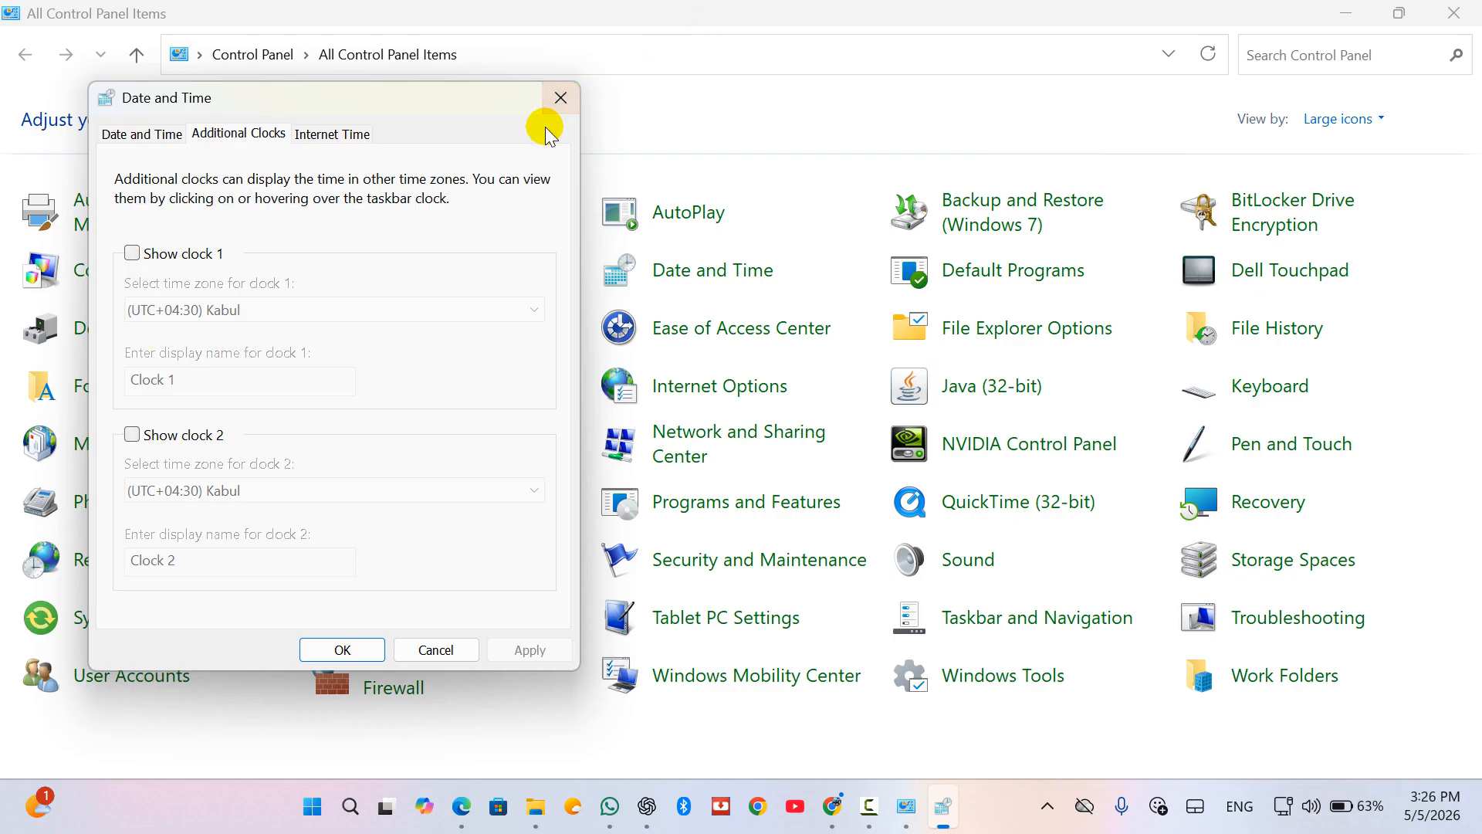
{"action": "left_click", "coordinate": [561, 97]}
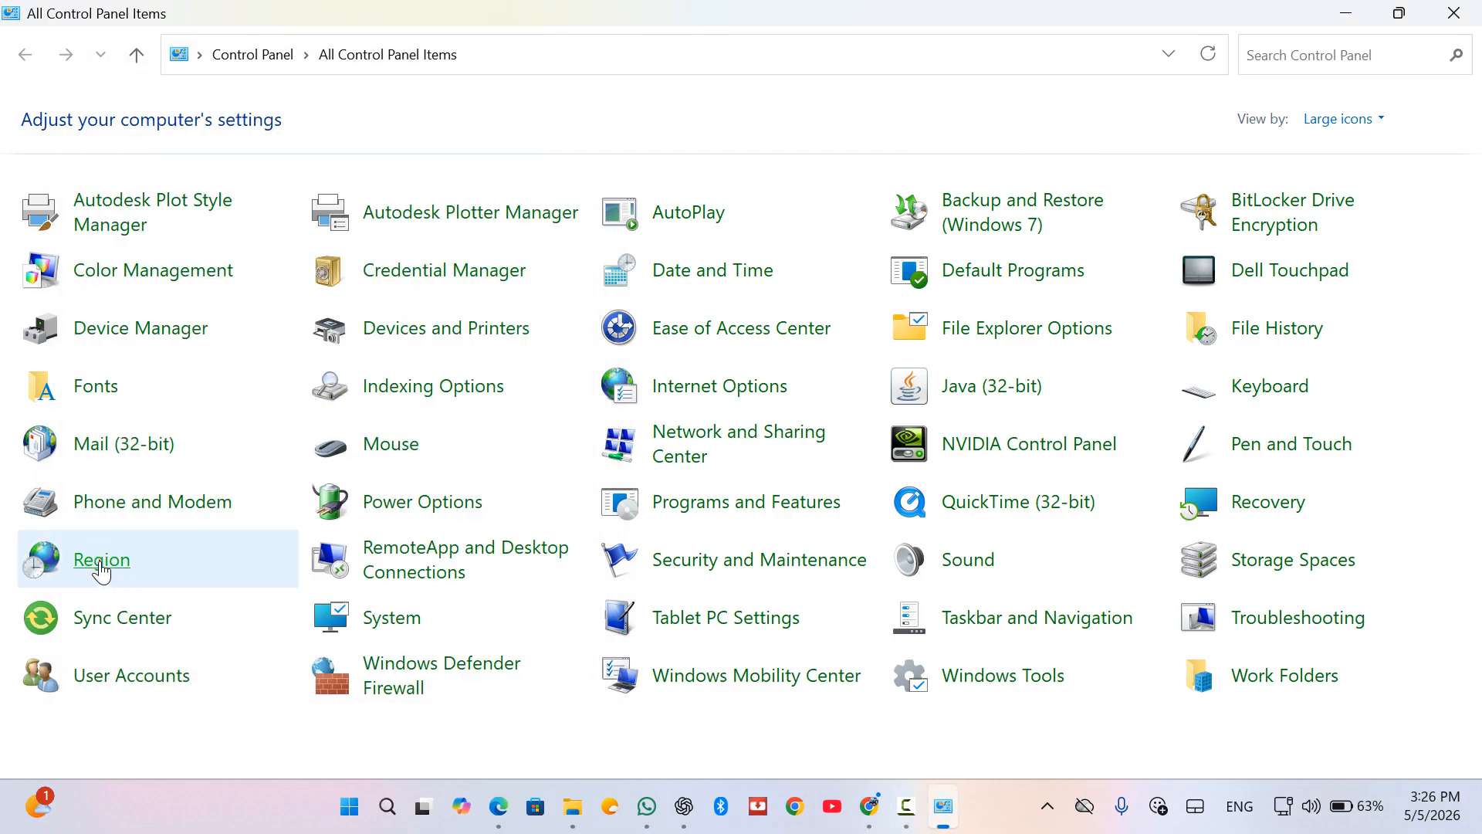
{"action": "left_click", "coordinate": [101, 570]}
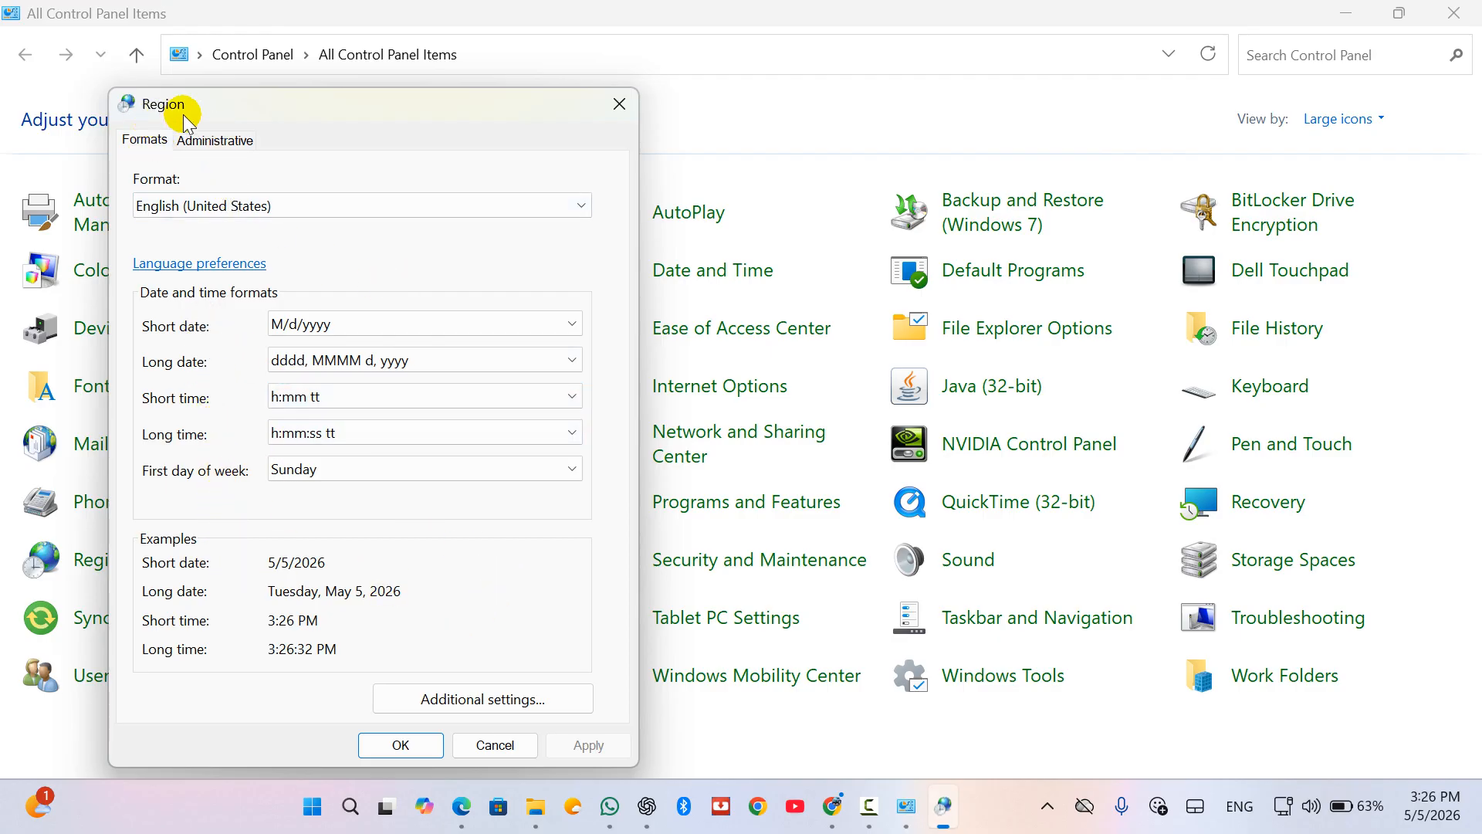
{"action": "left_click", "coordinate": [620, 106]}
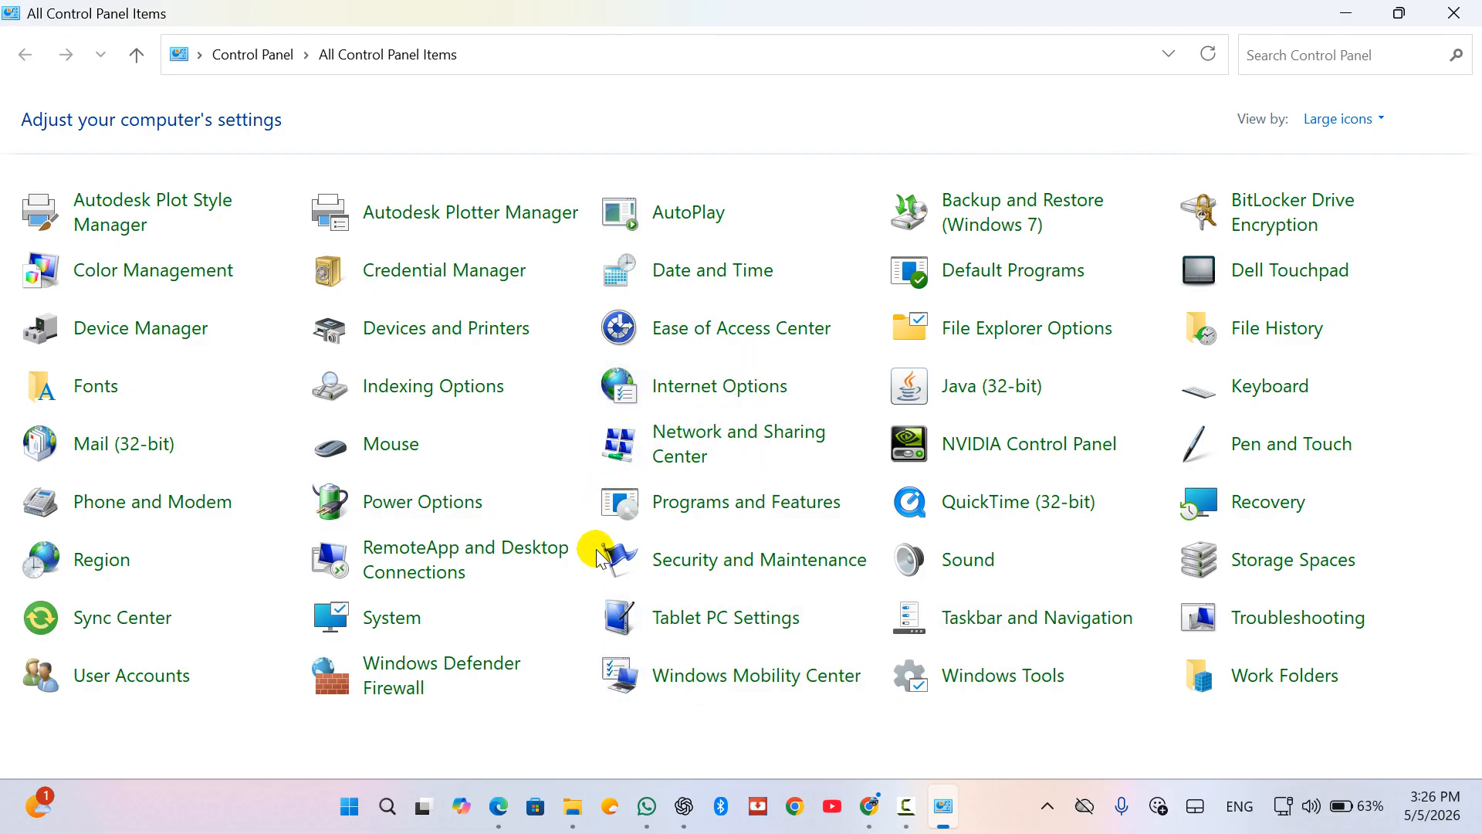
Step: In Windows Mobility Center, adjust brightness, lower volume to 78, and leave sound unmuted
{"action": "left_click", "coordinate": [621, 673]}
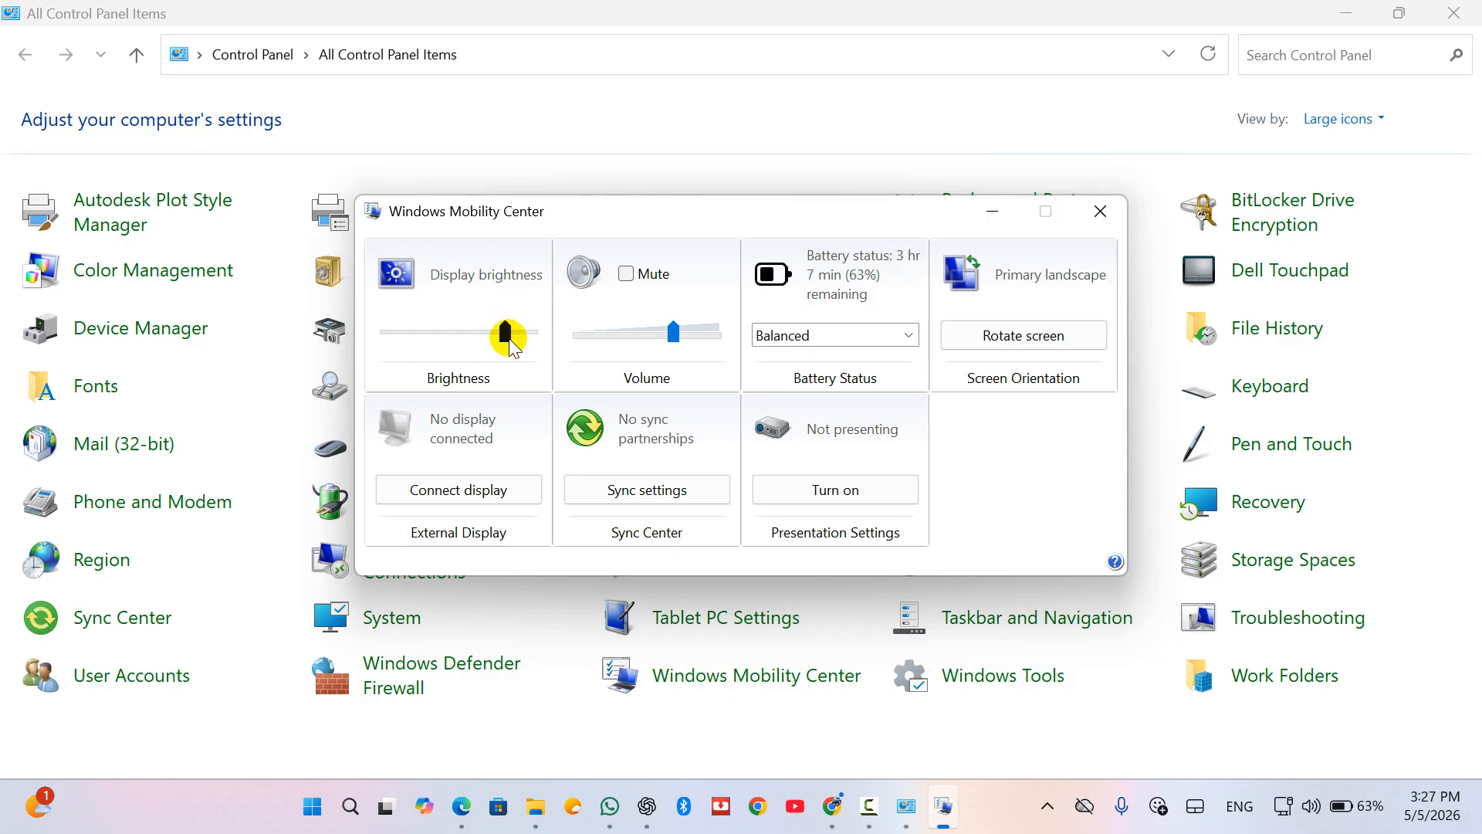
{"action": "mouse_move", "coordinate": [510, 347]}
{"action": "left_mouse_down"}
{"action": "mouse_move", "coordinate": [437, 340]}
{"action": "mouse_move", "coordinate": [515, 340]}
{"action": "left_mouse_up"}
{"action": "left_click_drag", "start_coordinate": [469, 332], "coordinate": [511, 330]}
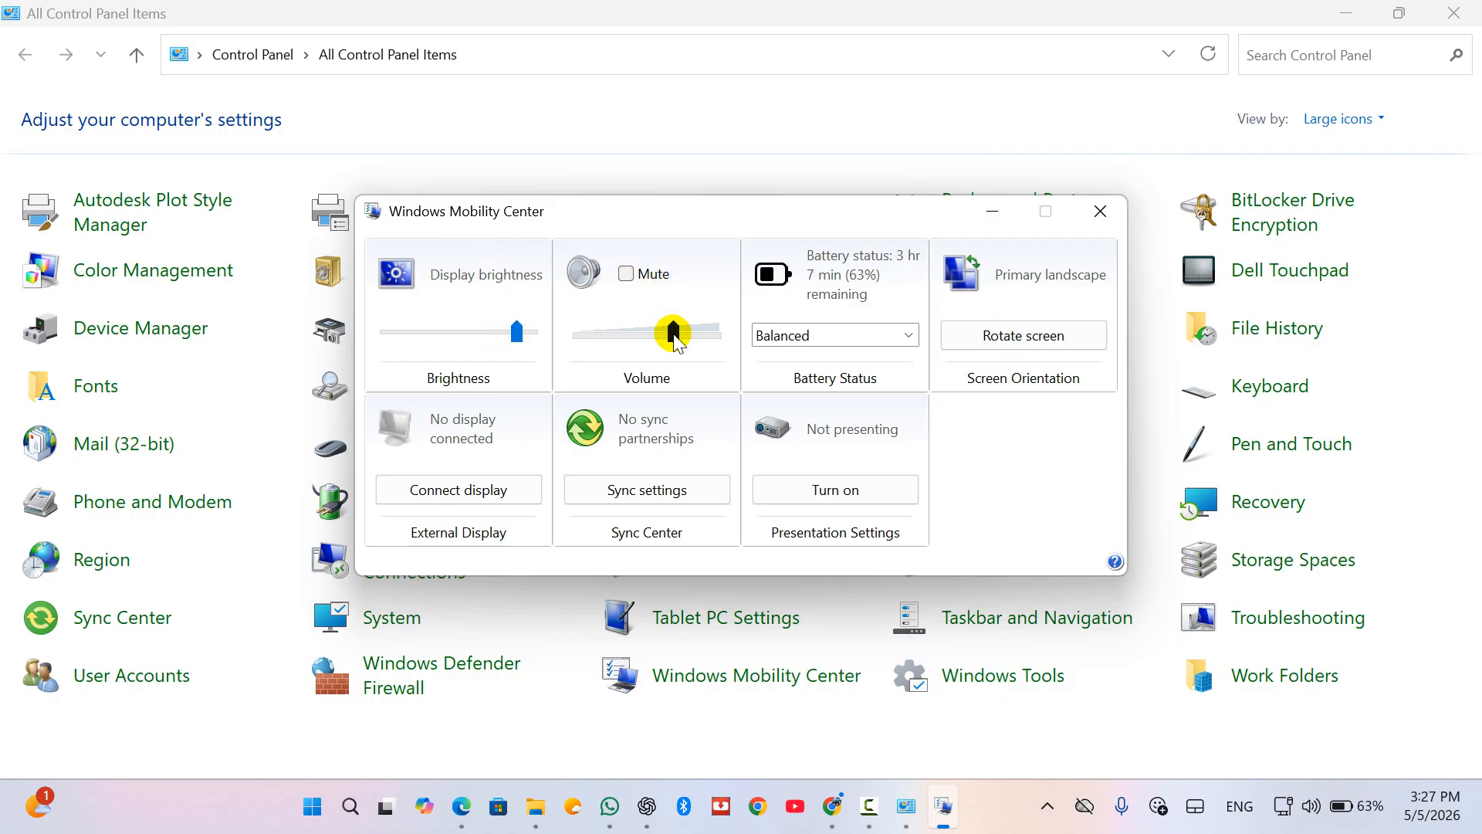
{"action": "mouse_move", "coordinate": [688, 344]}
{"action": "left_mouse_down"}
{"action": "mouse_move", "coordinate": [712, 344]}
{"action": "mouse_move", "coordinate": [677, 352]}
{"action": "left_mouse_up"}
{"action": "left_click", "coordinate": [627, 275]}
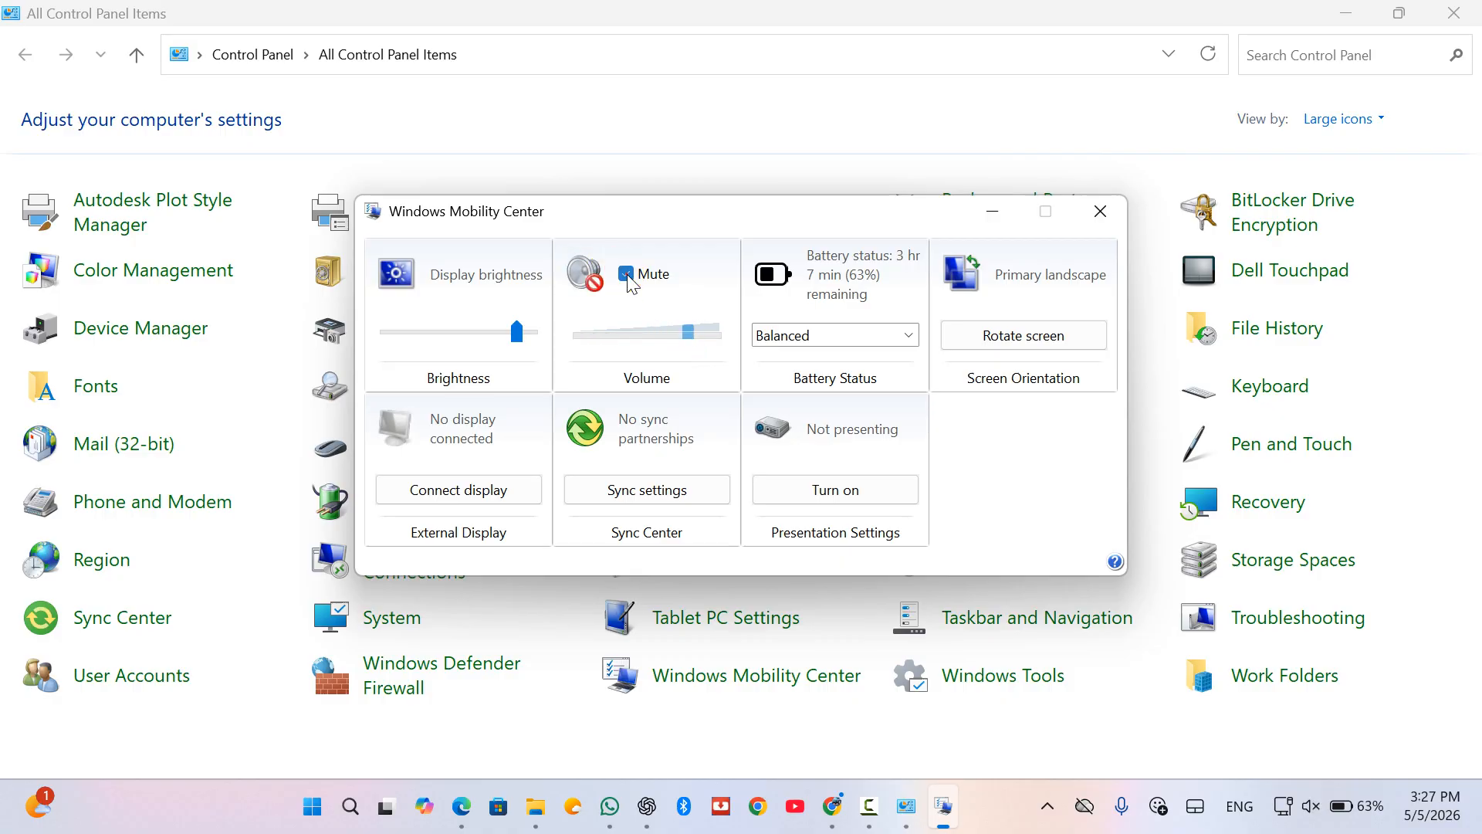
{"action": "left_click", "coordinate": [630, 287]}
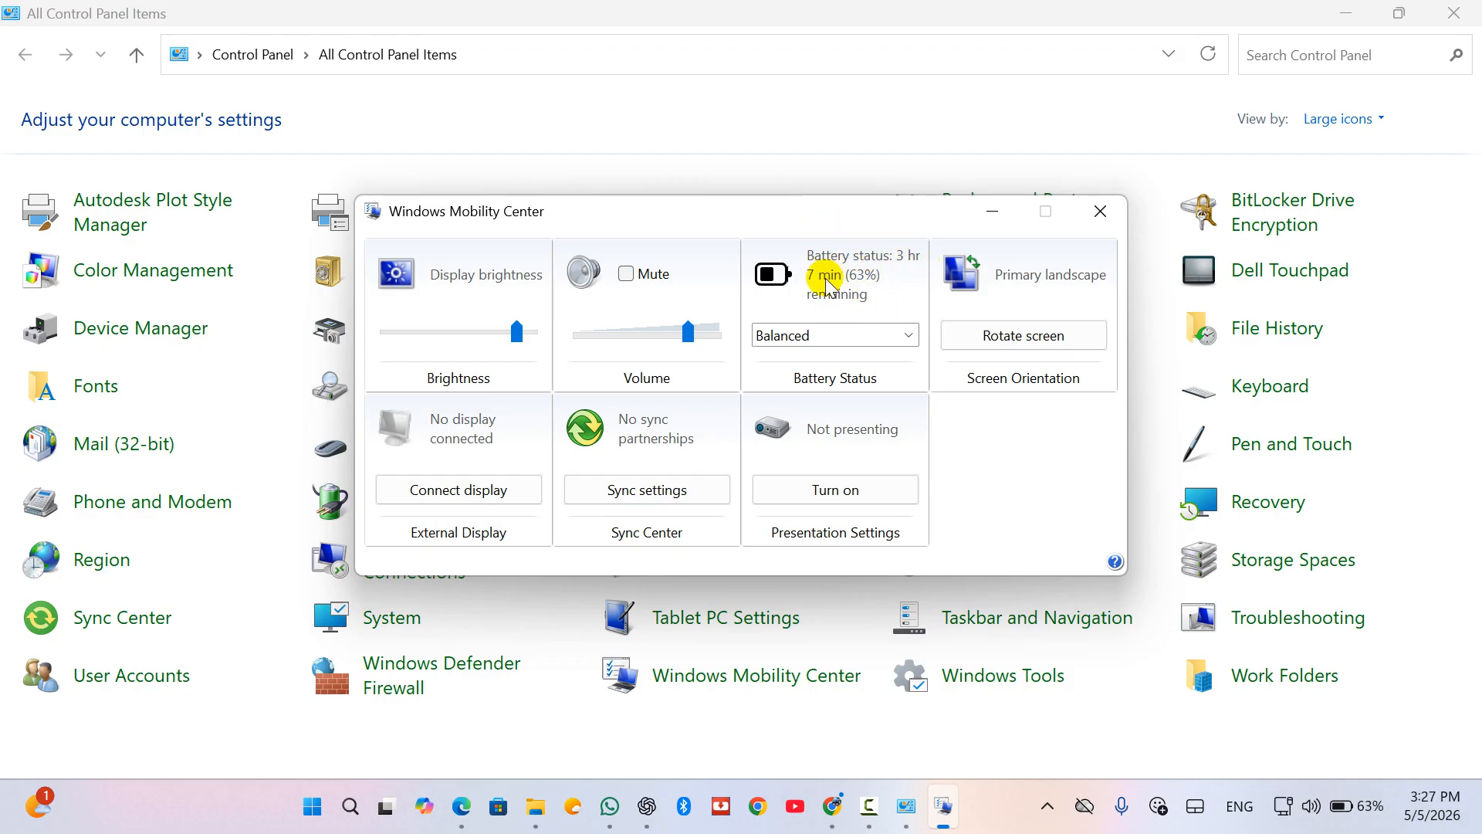
Step: Keep the Balanced power plan and close Windows Mobility Center
{"action": "left_click", "coordinate": [894, 332]}
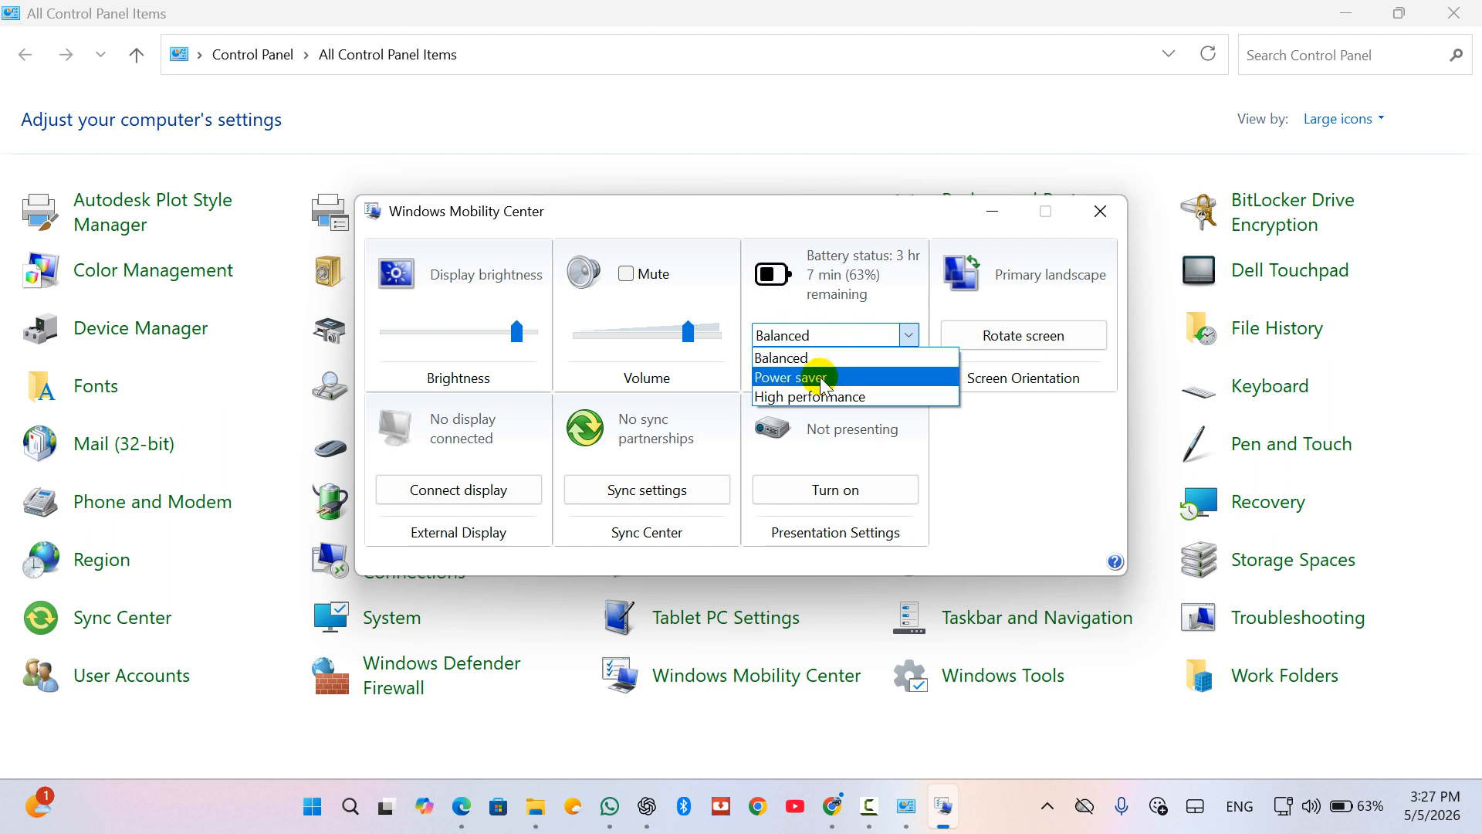
{"action": "left_click", "coordinate": [908, 306]}
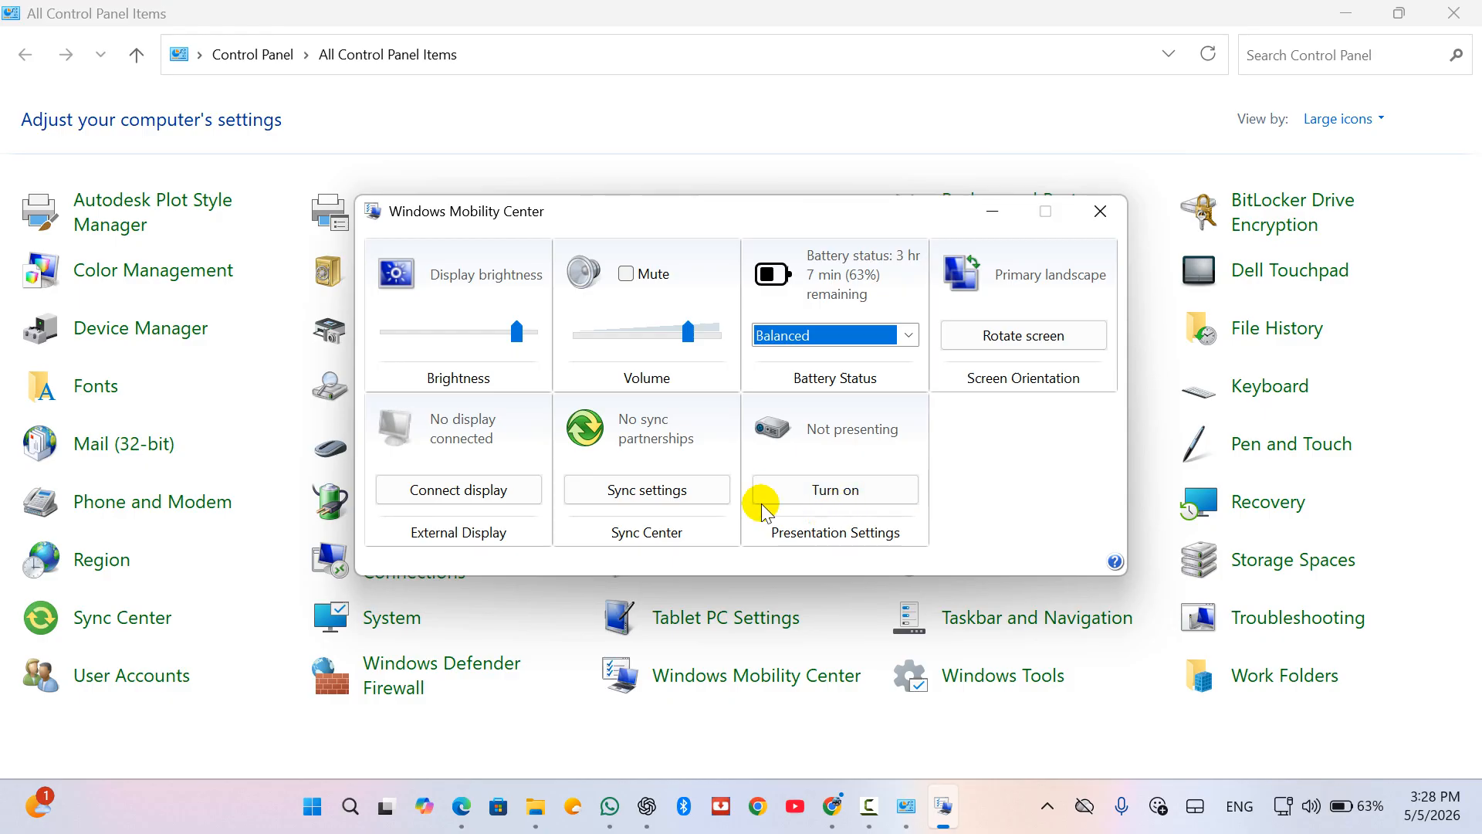
{"action": "left_click", "coordinate": [1101, 212]}
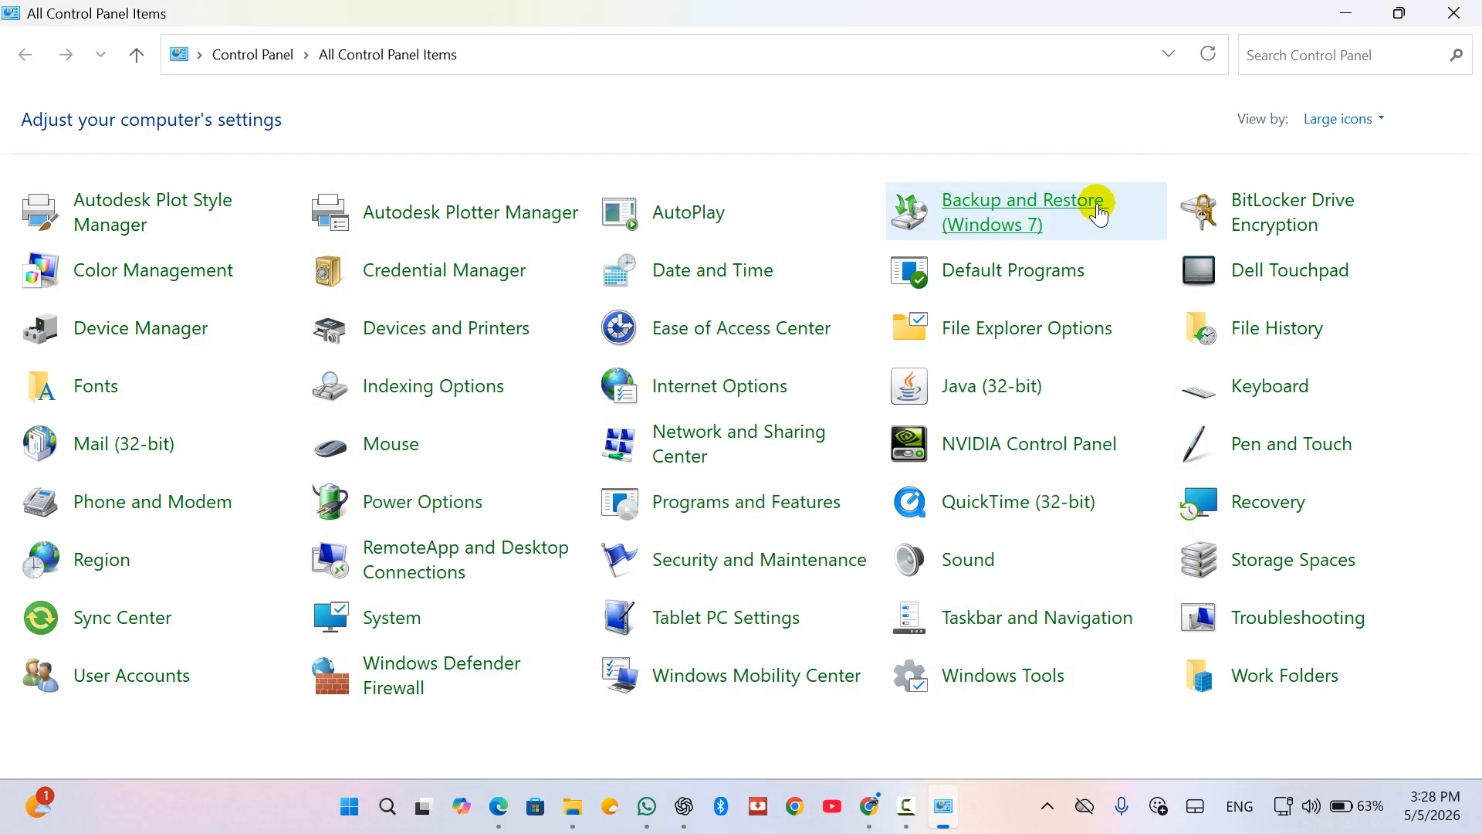
{"action": "left_click", "coordinate": [1048, 624]}
{"action": "left_click", "coordinate": [1049, 623]}
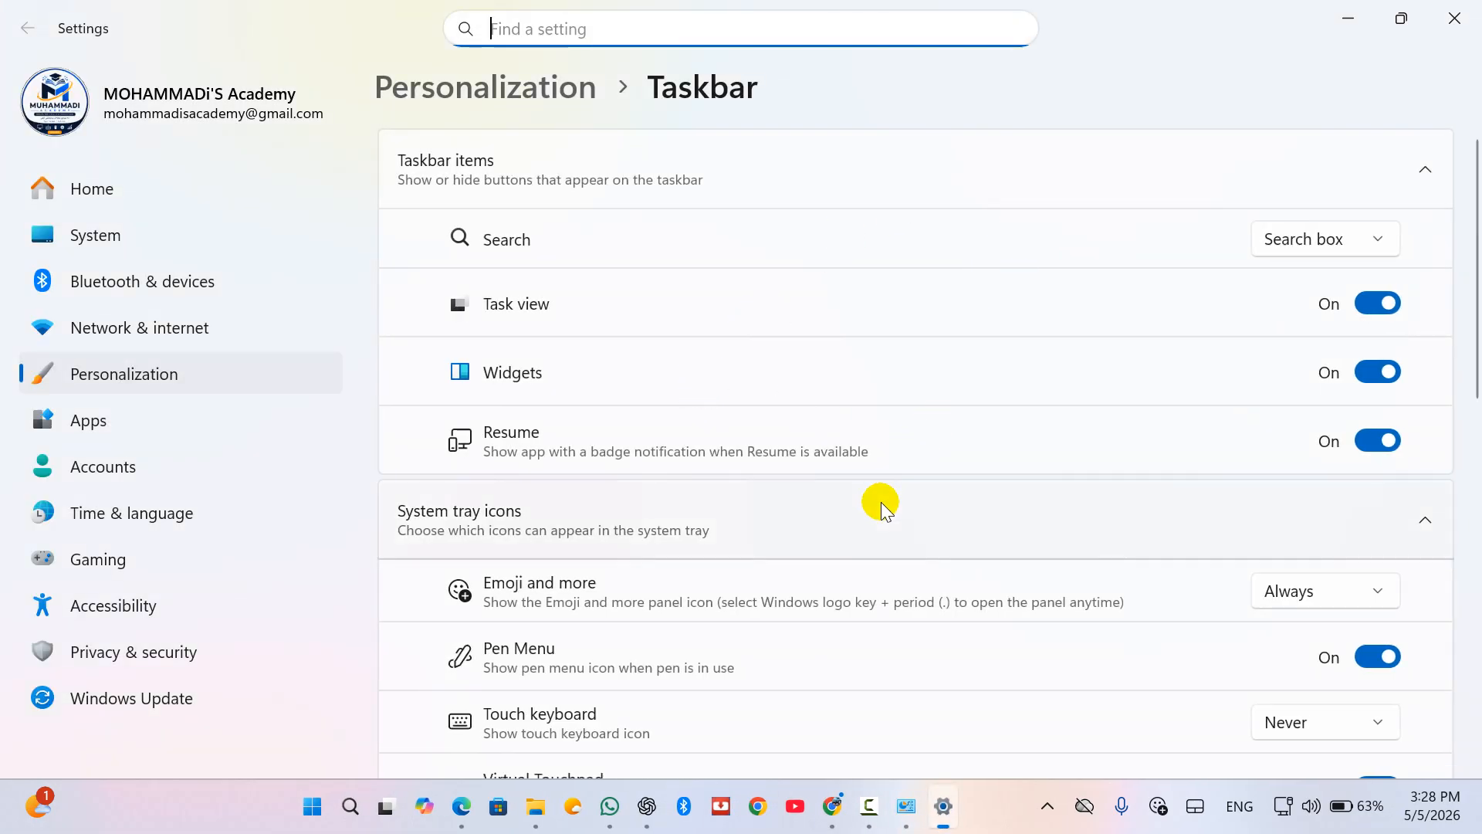
{"action": "scroll", "coordinate": [881, 501], "scroll_direction": "down", "scroll_amount": 3}
{"action": "scroll", "coordinate": [881, 502], "scroll_direction": "up", "scroll_amount": 3}
{"action": "scroll", "coordinate": [881, 502], "scroll_direction": "down", "scroll_amount": 3}
{"action": "scroll", "coordinate": [881, 502], "scroll_direction": "up", "scroll_amount": 2}
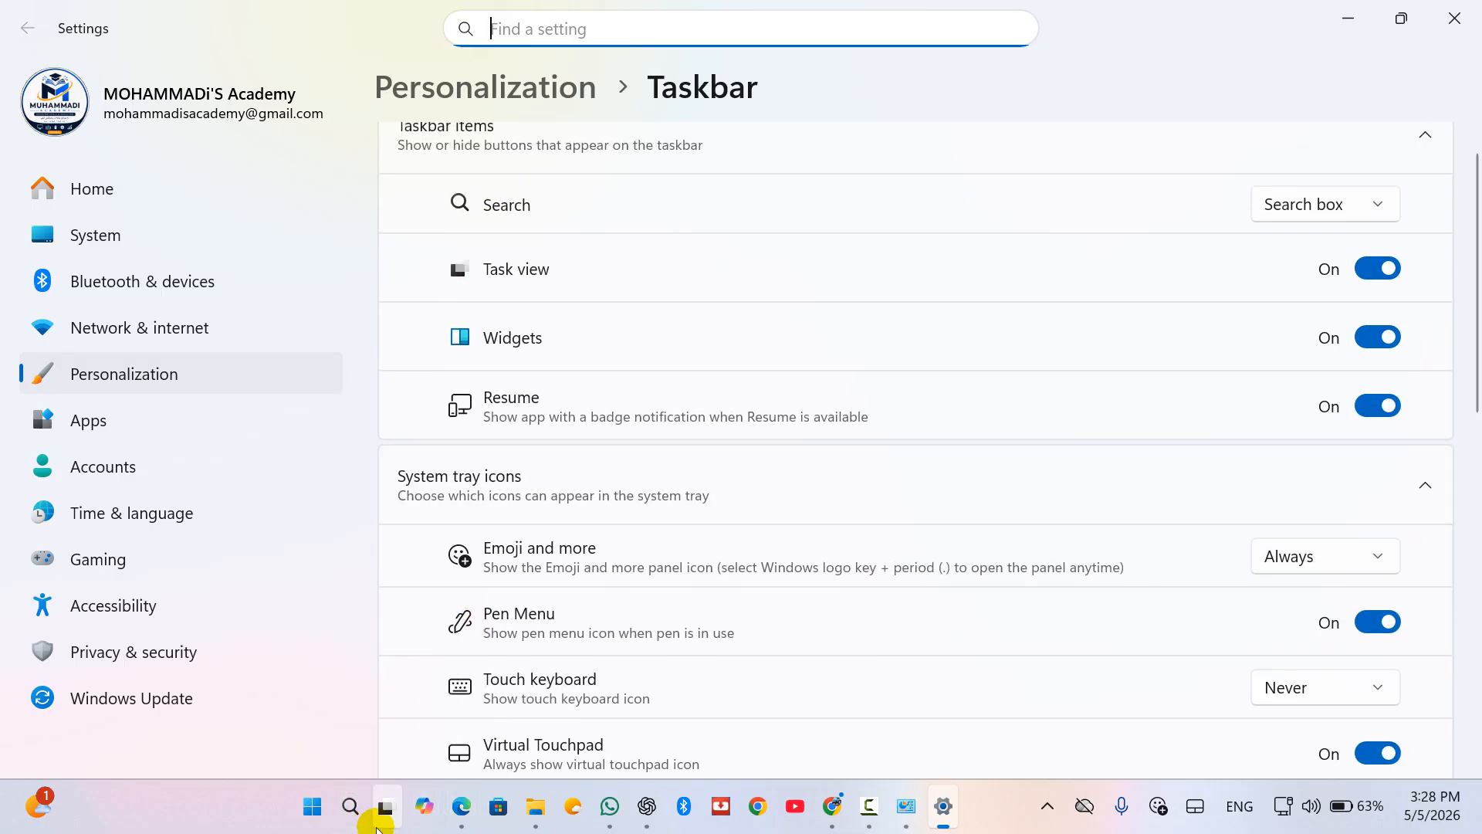
{"action": "mouse_move", "coordinate": [384, 817]}
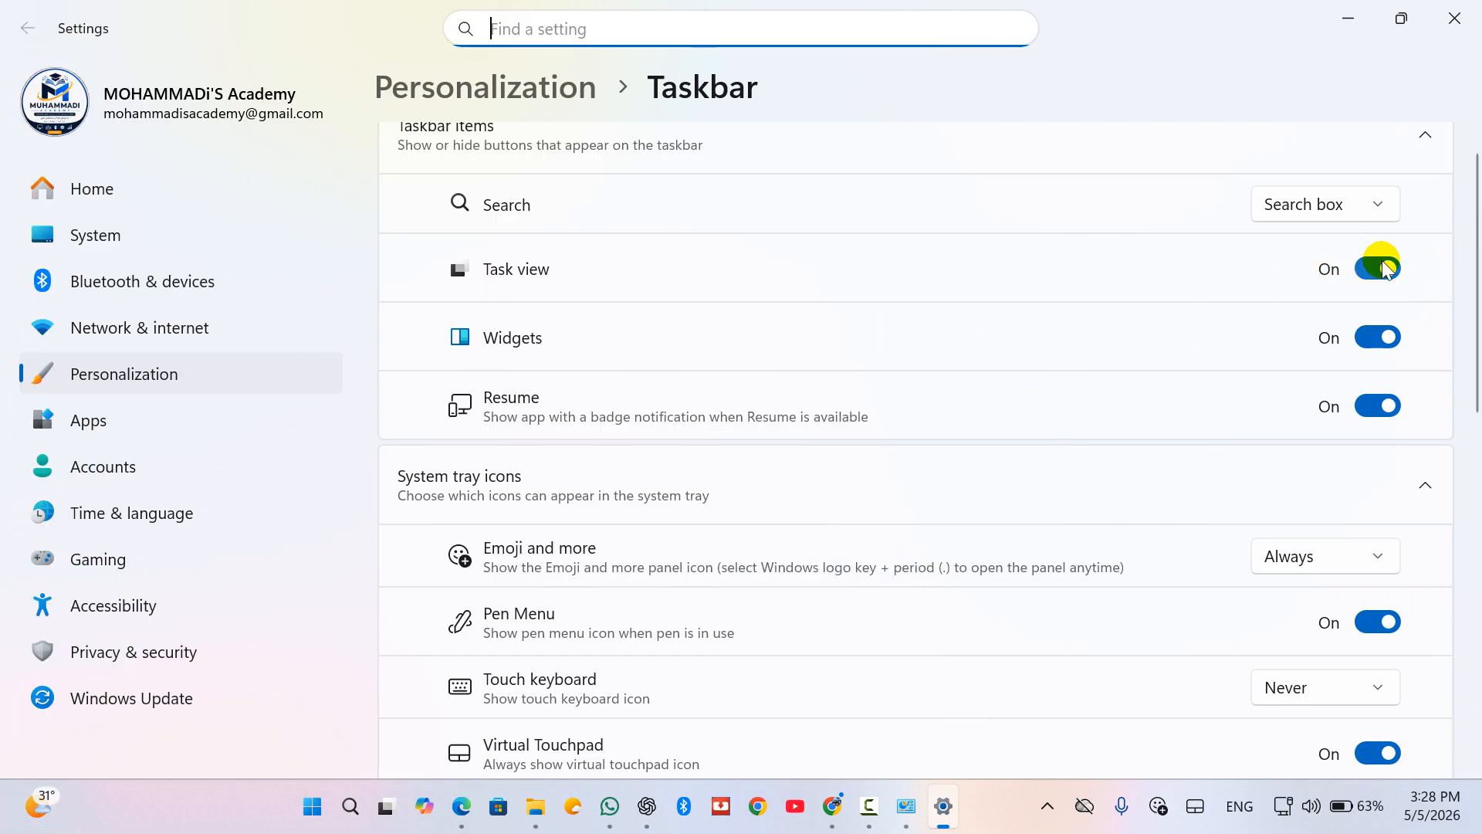
{"action": "left_click", "coordinate": [1382, 268]}
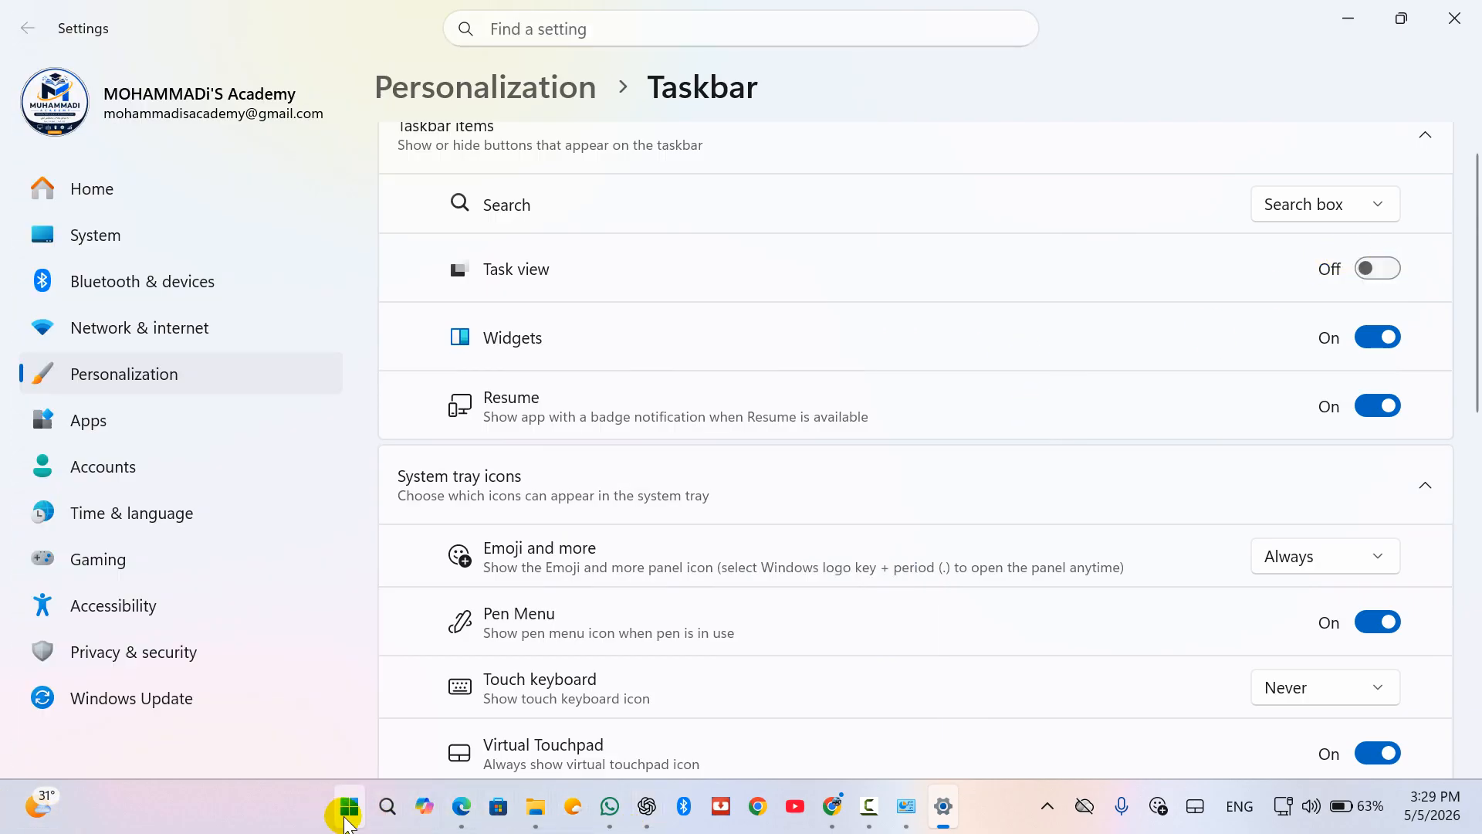
{"action": "left_click", "coordinate": [1374, 270]}
{"action": "left_click", "coordinate": [1382, 340]}
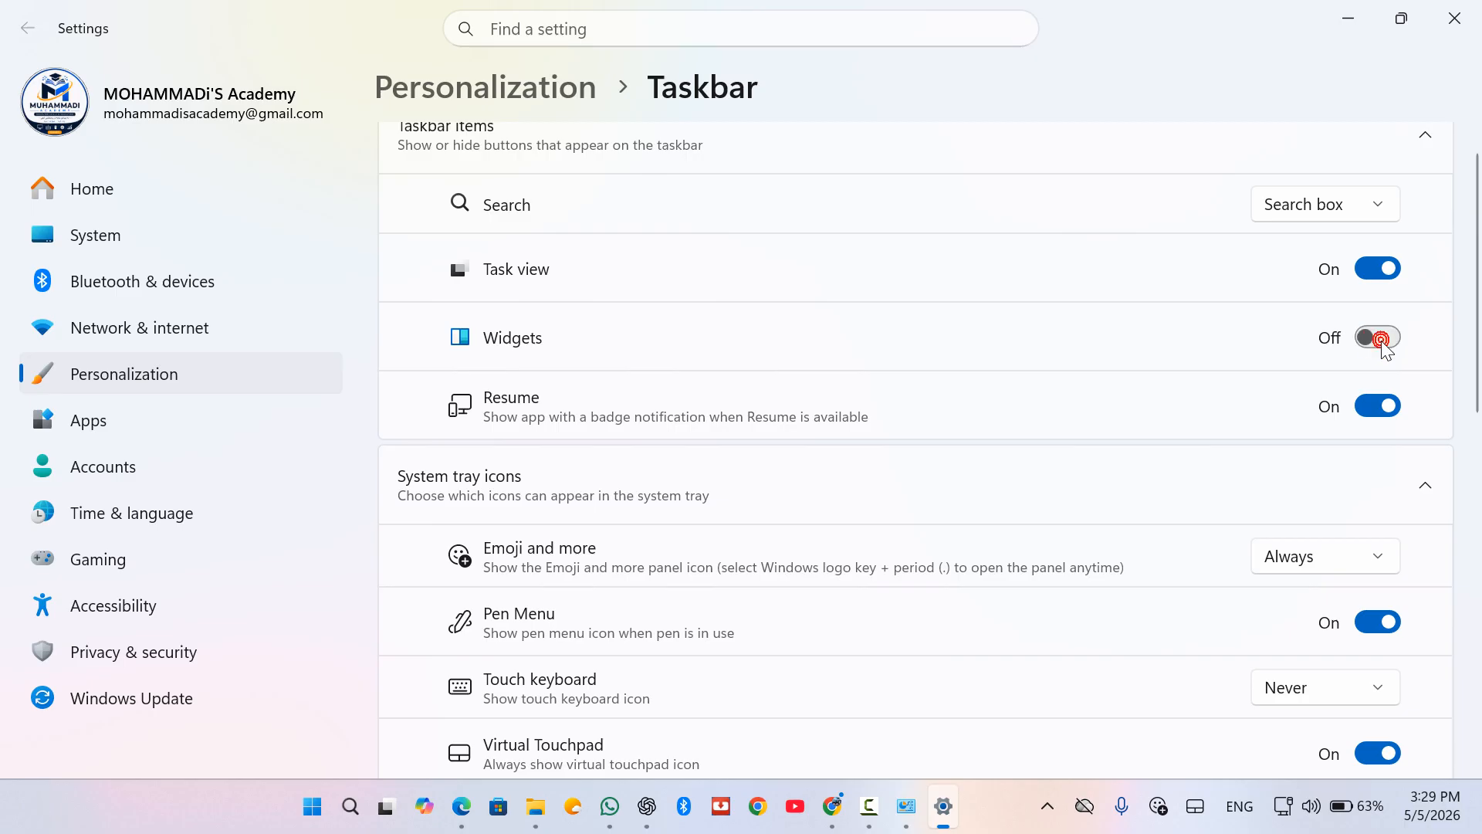
{"action": "left_click", "coordinate": [1382, 339]}
{"action": "left_click", "coordinate": [1376, 405]}
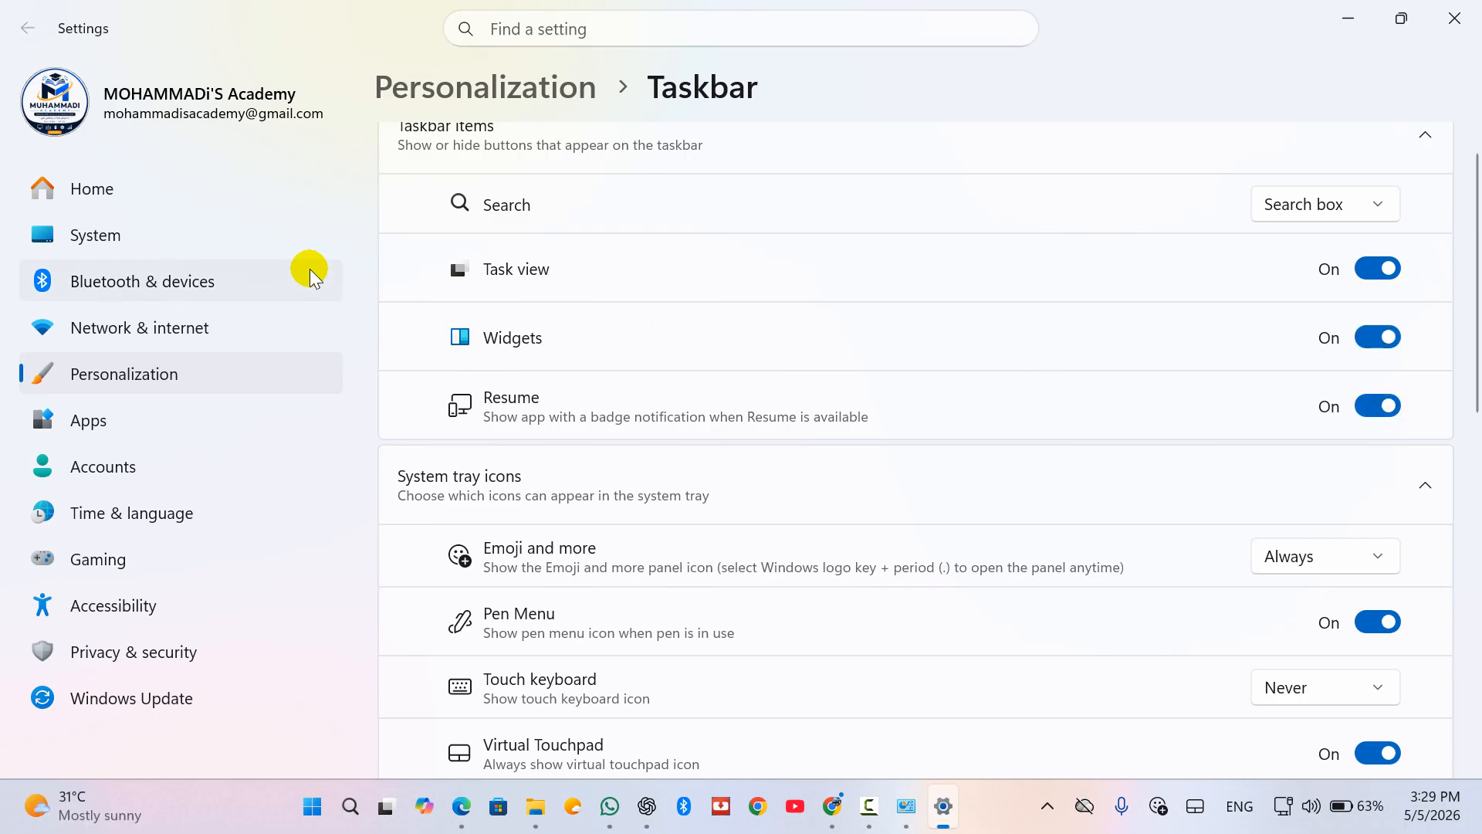
{"action": "left_click", "coordinate": [1476, 11]}
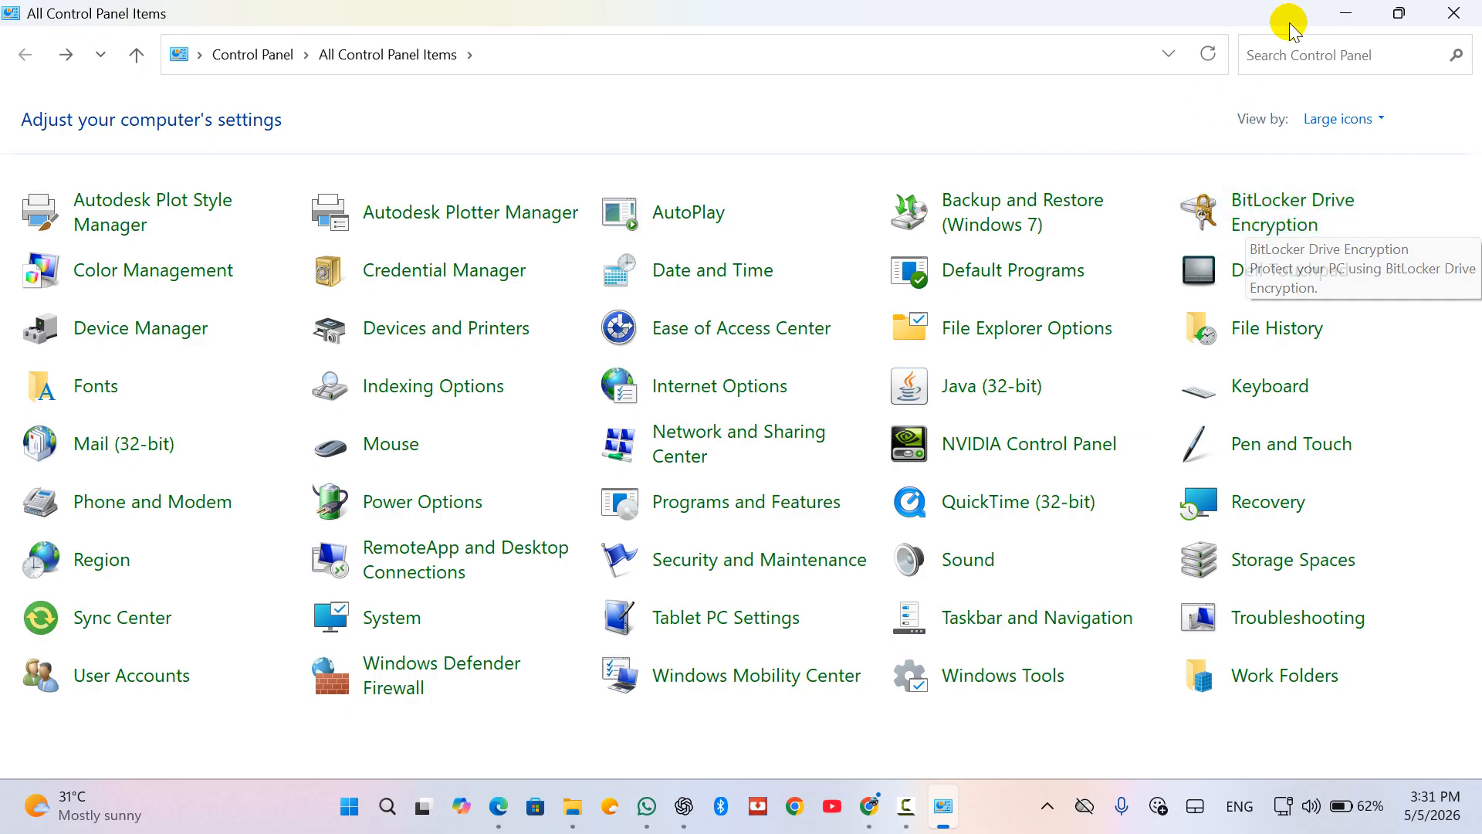
Step: Inspect Local Disk (C:) and New Volume (D:) in This PC, then bring Control Panel back
{"action": "left_click", "coordinate": [1344, 13]}
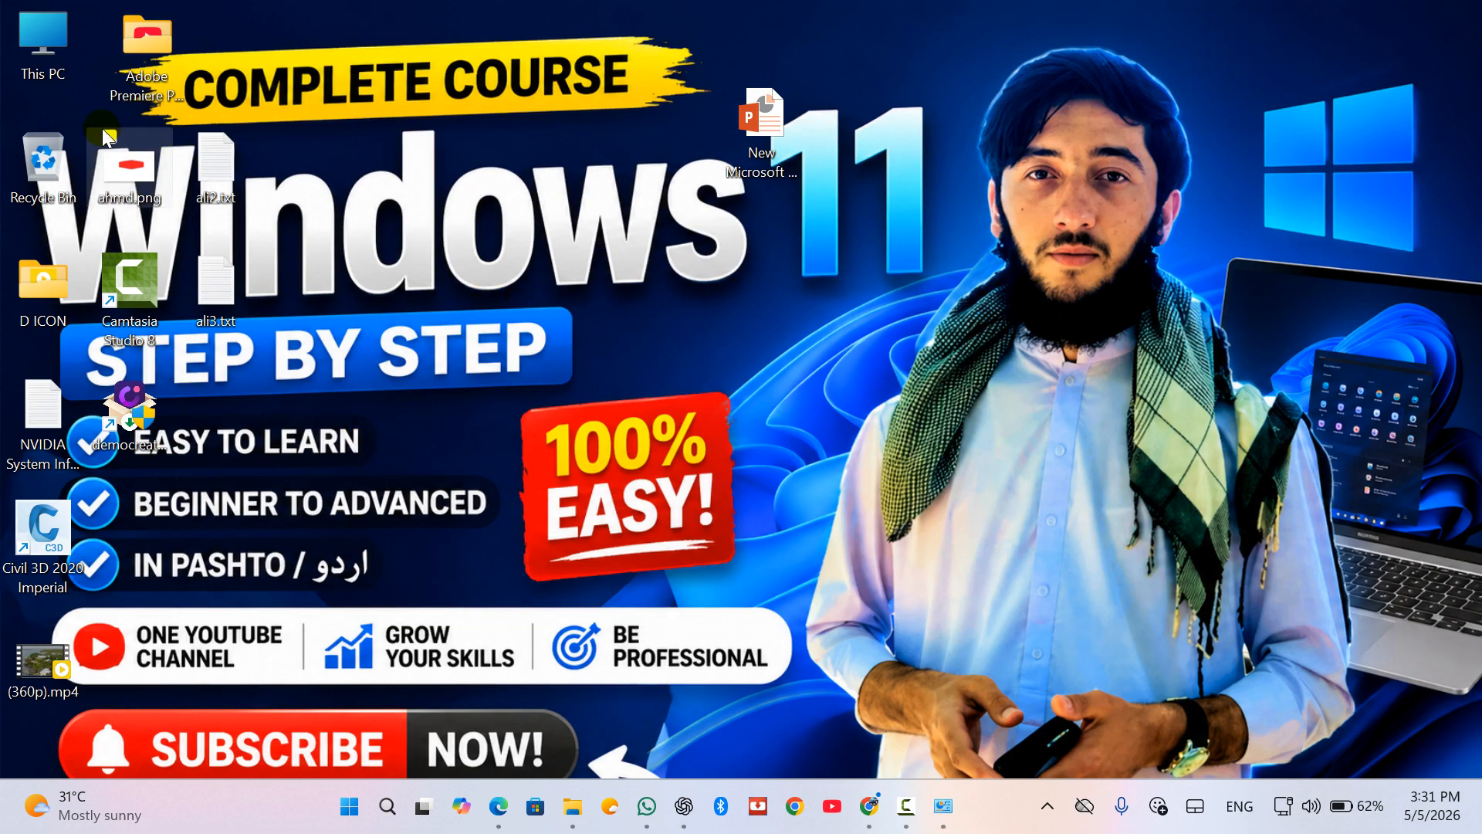
{"action": "double_click", "coordinate": [52, 66]}
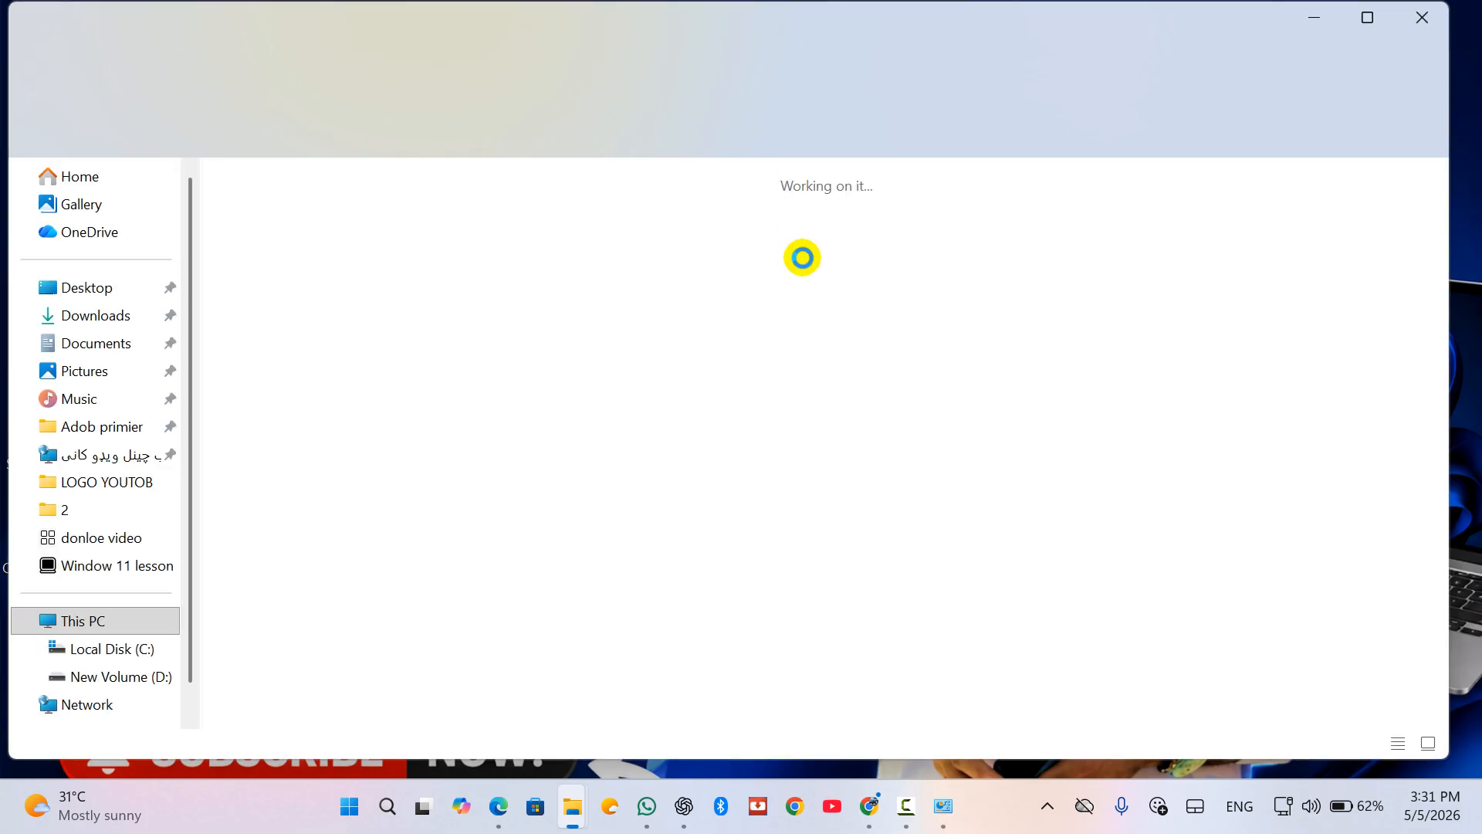
{"action": "left_click", "coordinate": [716, 236]}
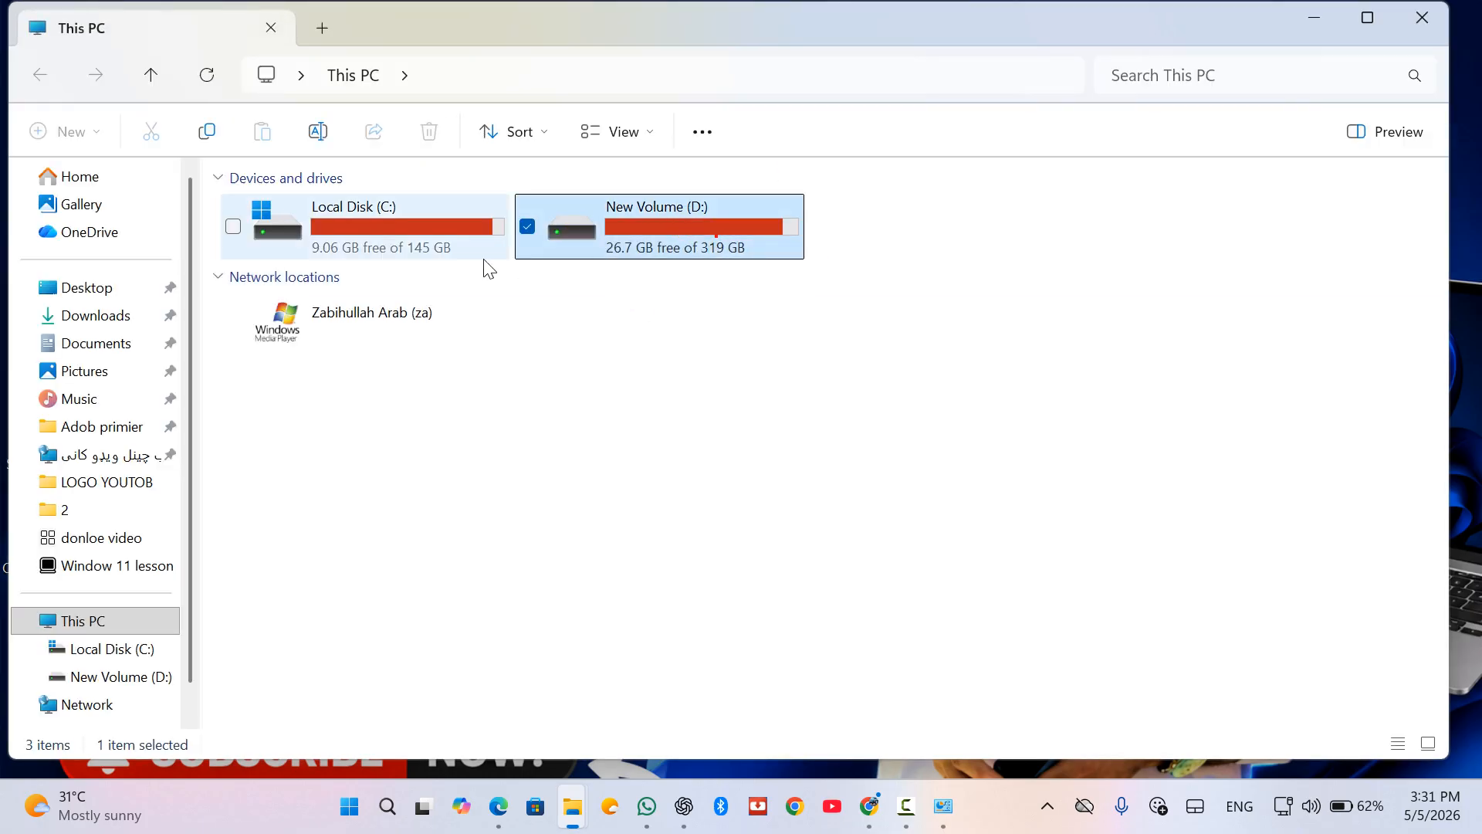
{"action": "left_click", "coordinate": [457, 241]}
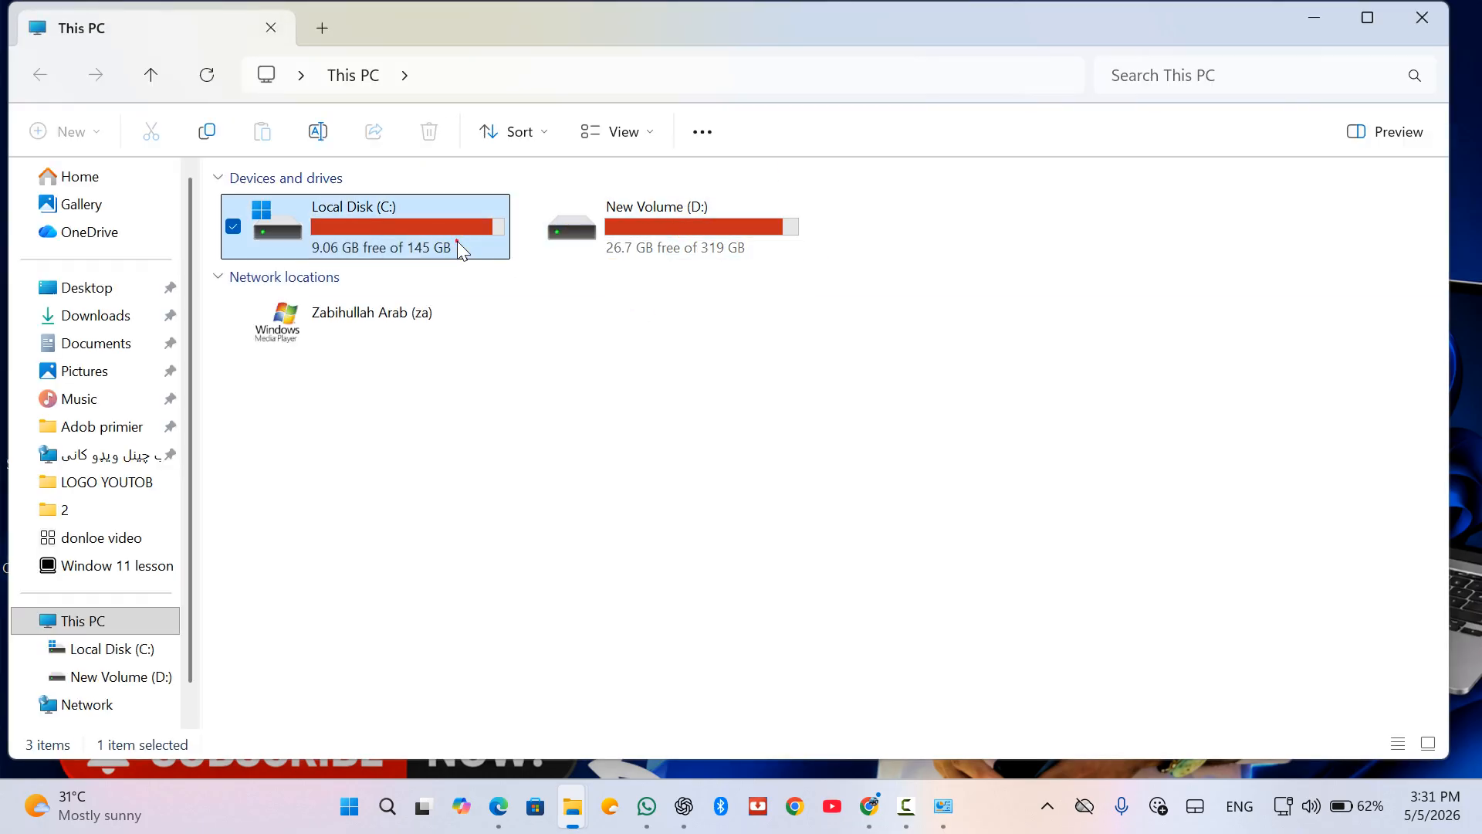
{"action": "left_click", "coordinate": [942, 804]}
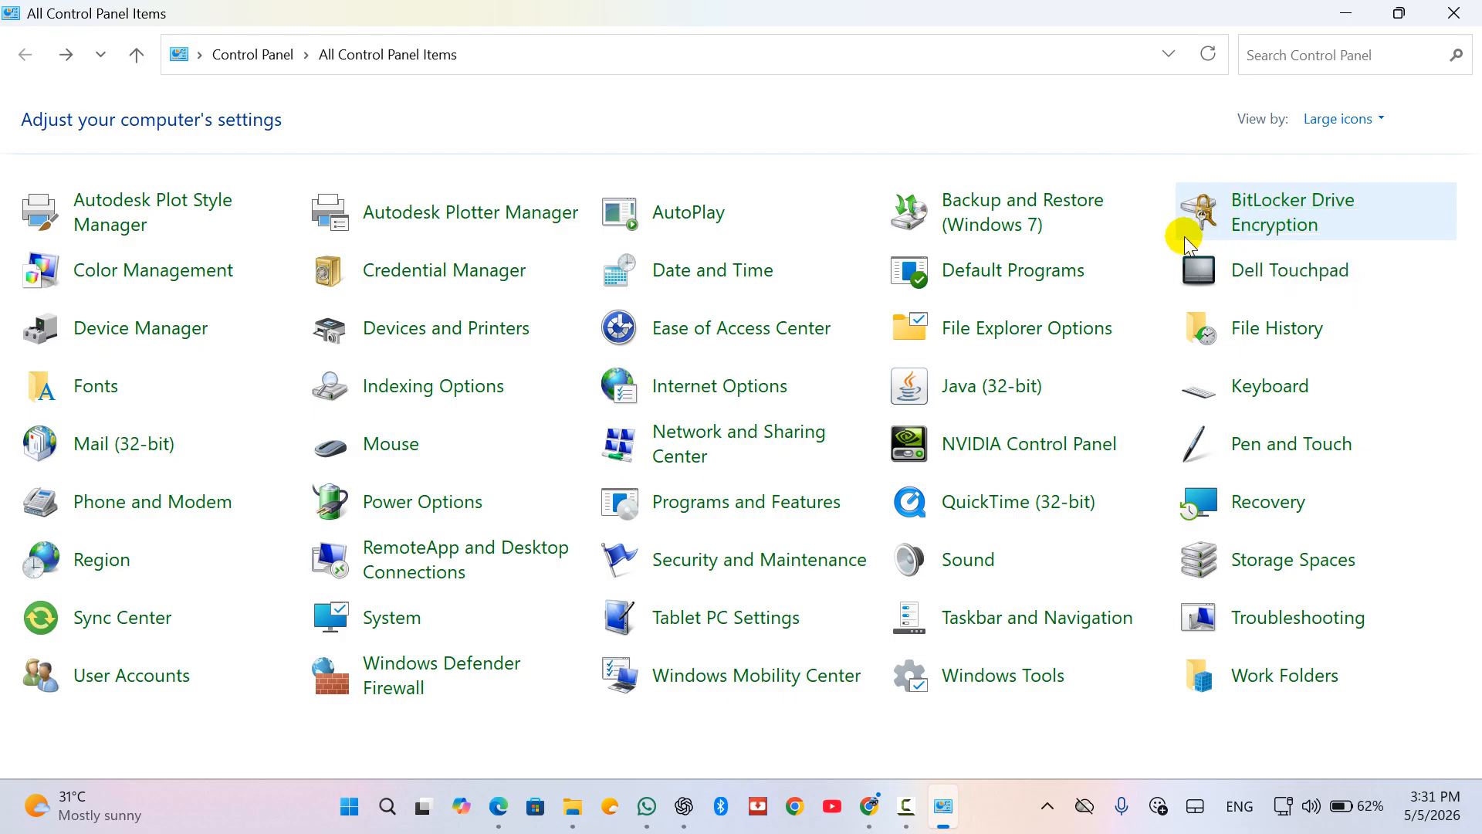
Step: Open BitLocker Drive Encryption and begin turning on BitLocker for New Volume (D:)
{"action": "left_click", "coordinate": [1239, 207]}
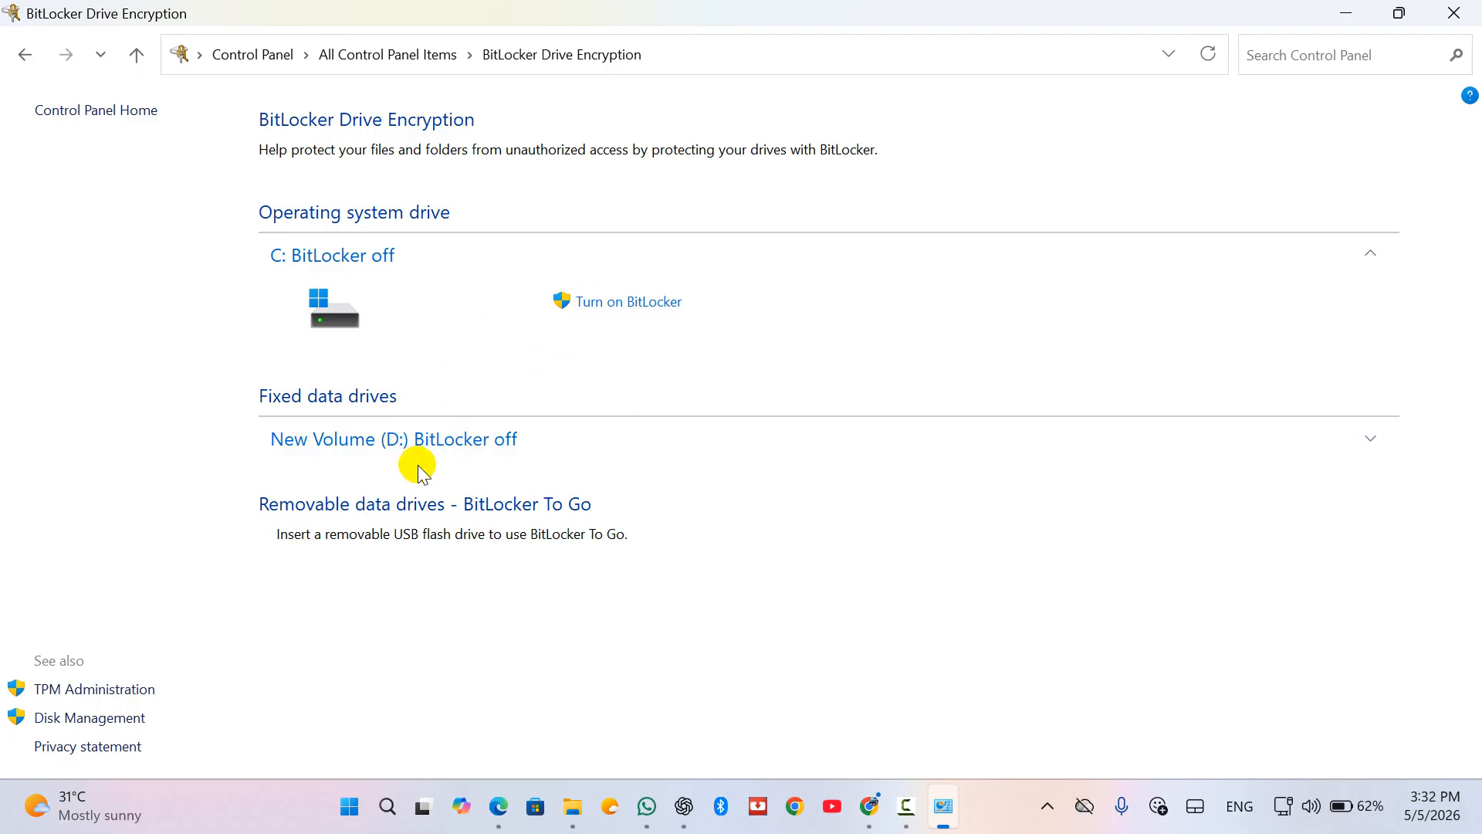
{"action": "left_click", "coordinate": [457, 438]}
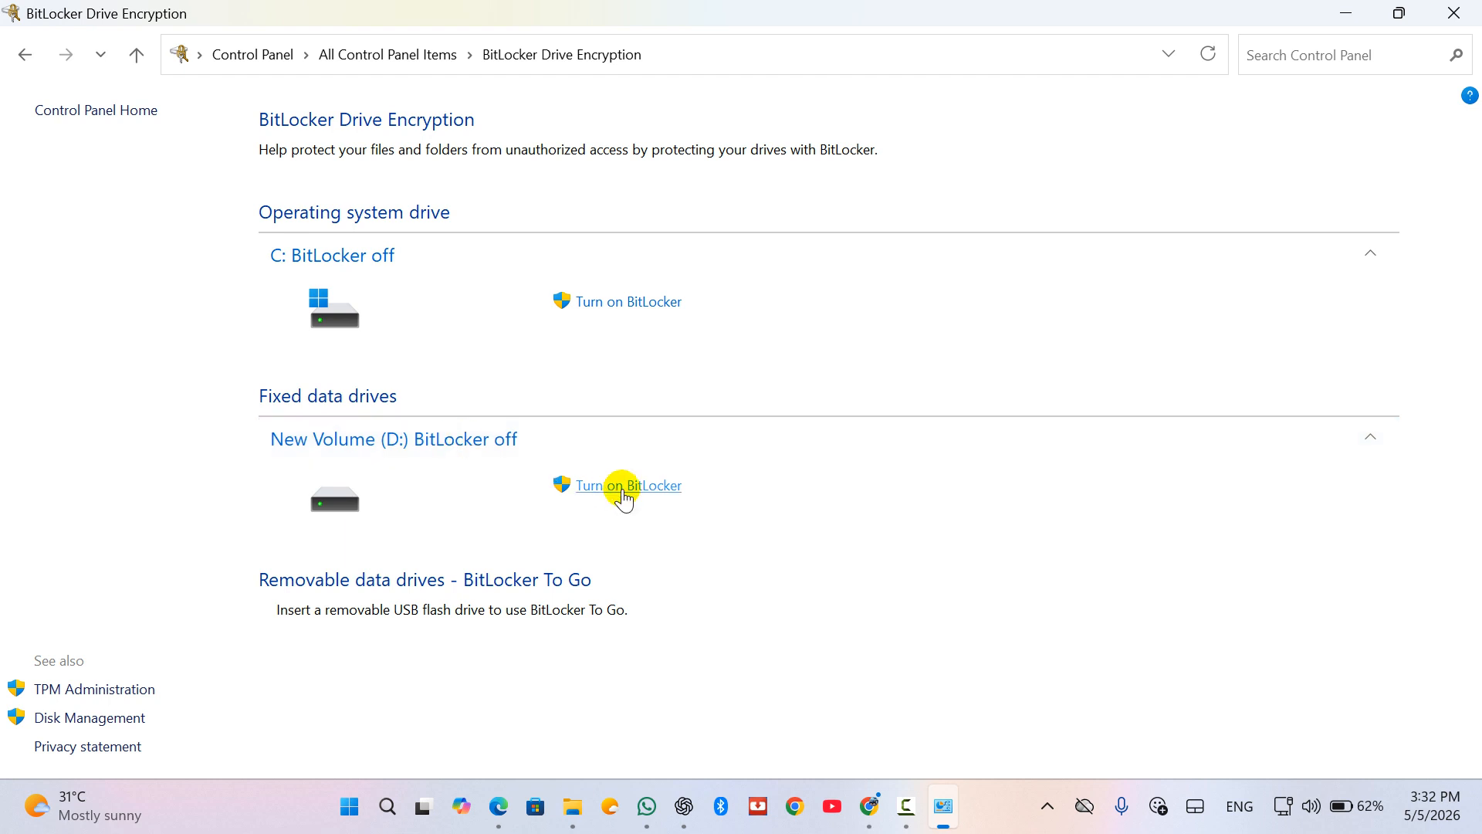
{"action": "left_click", "coordinate": [617, 496]}
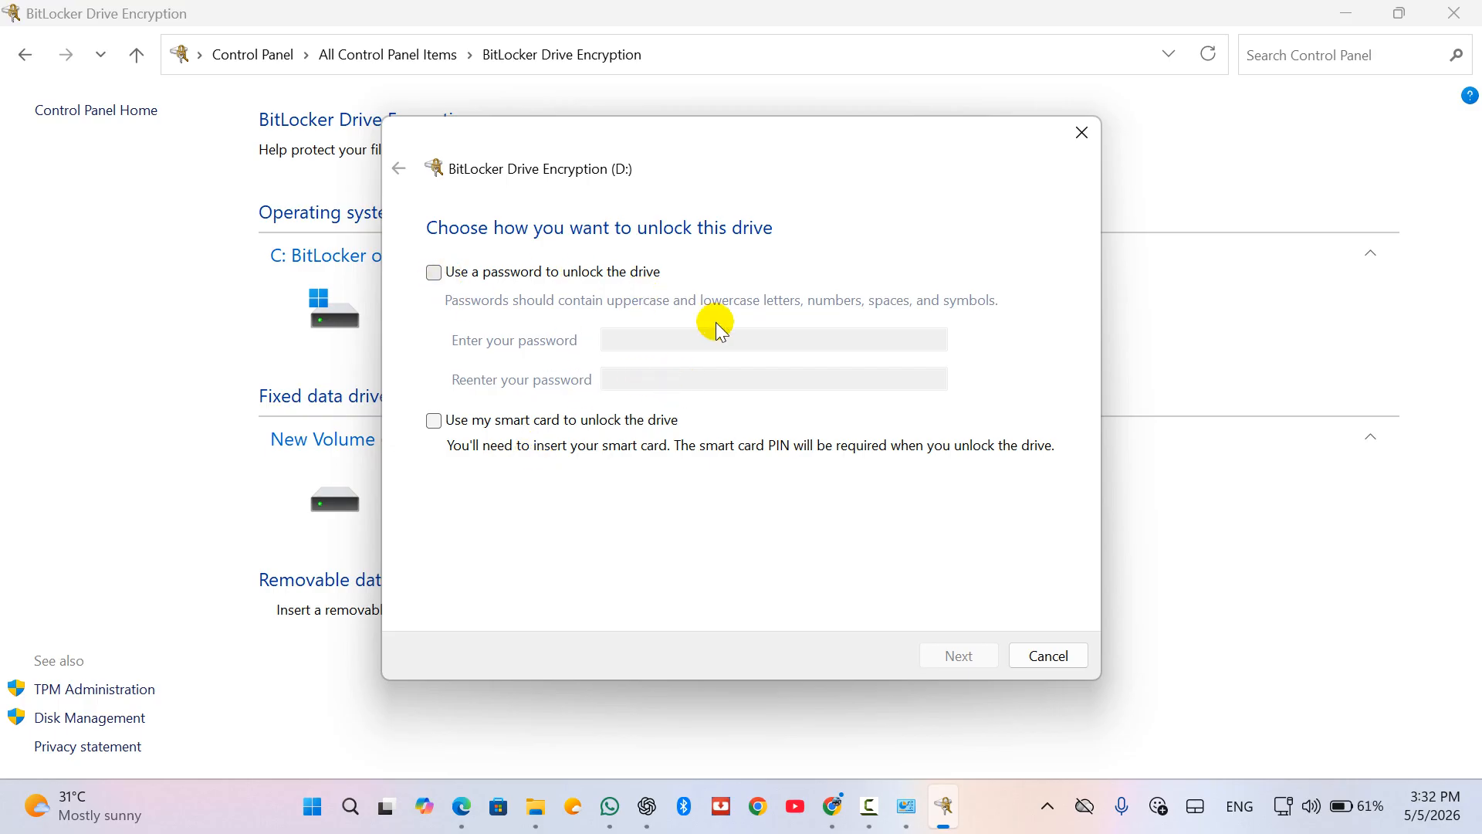
Step: Choose password unlock for drive D, enter and confirm the unlock password, and continue
{"action": "left_click", "coordinate": [434, 272]}
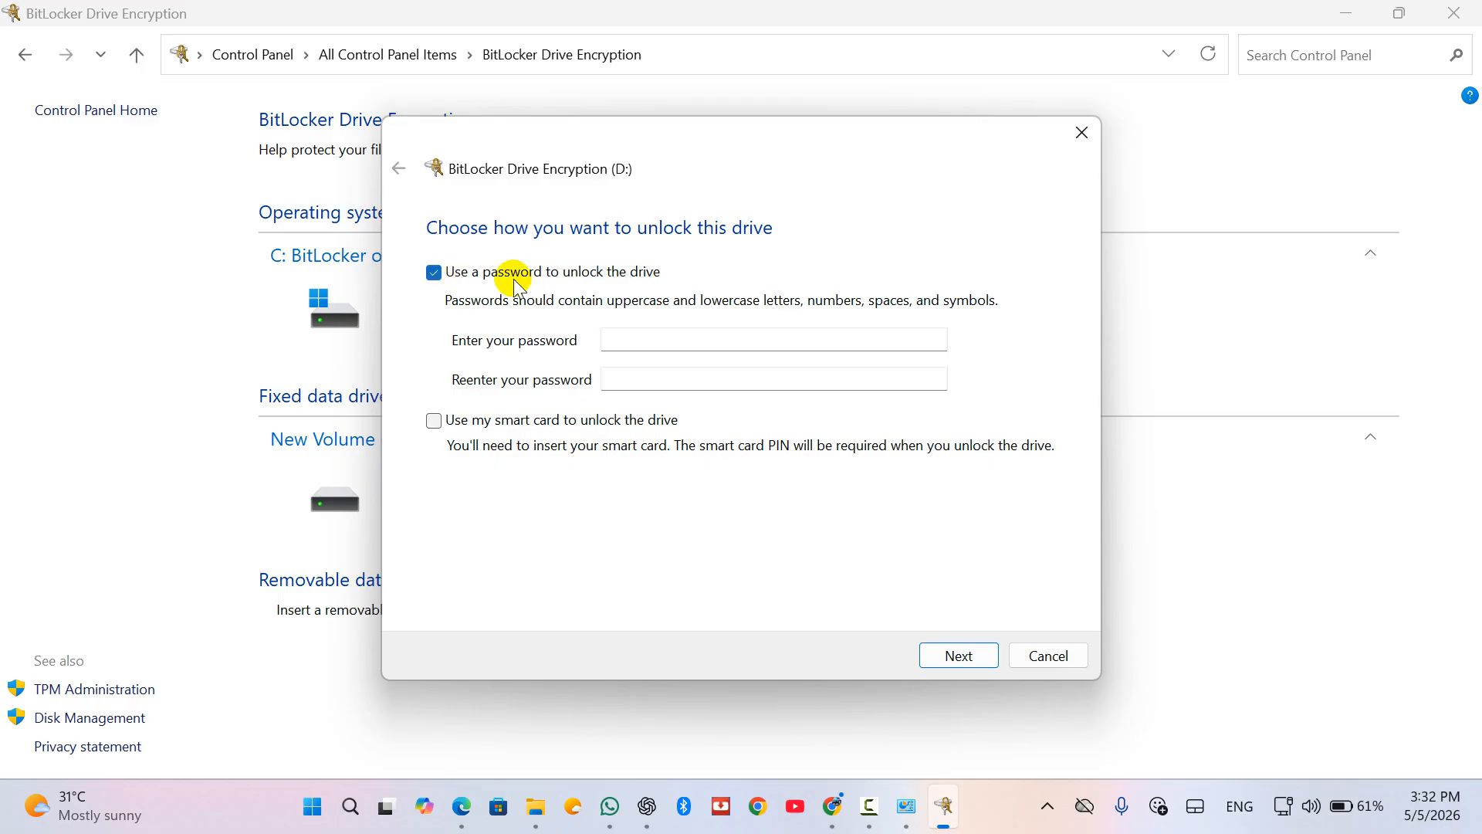
{"action": "left_click", "coordinate": [697, 341]}
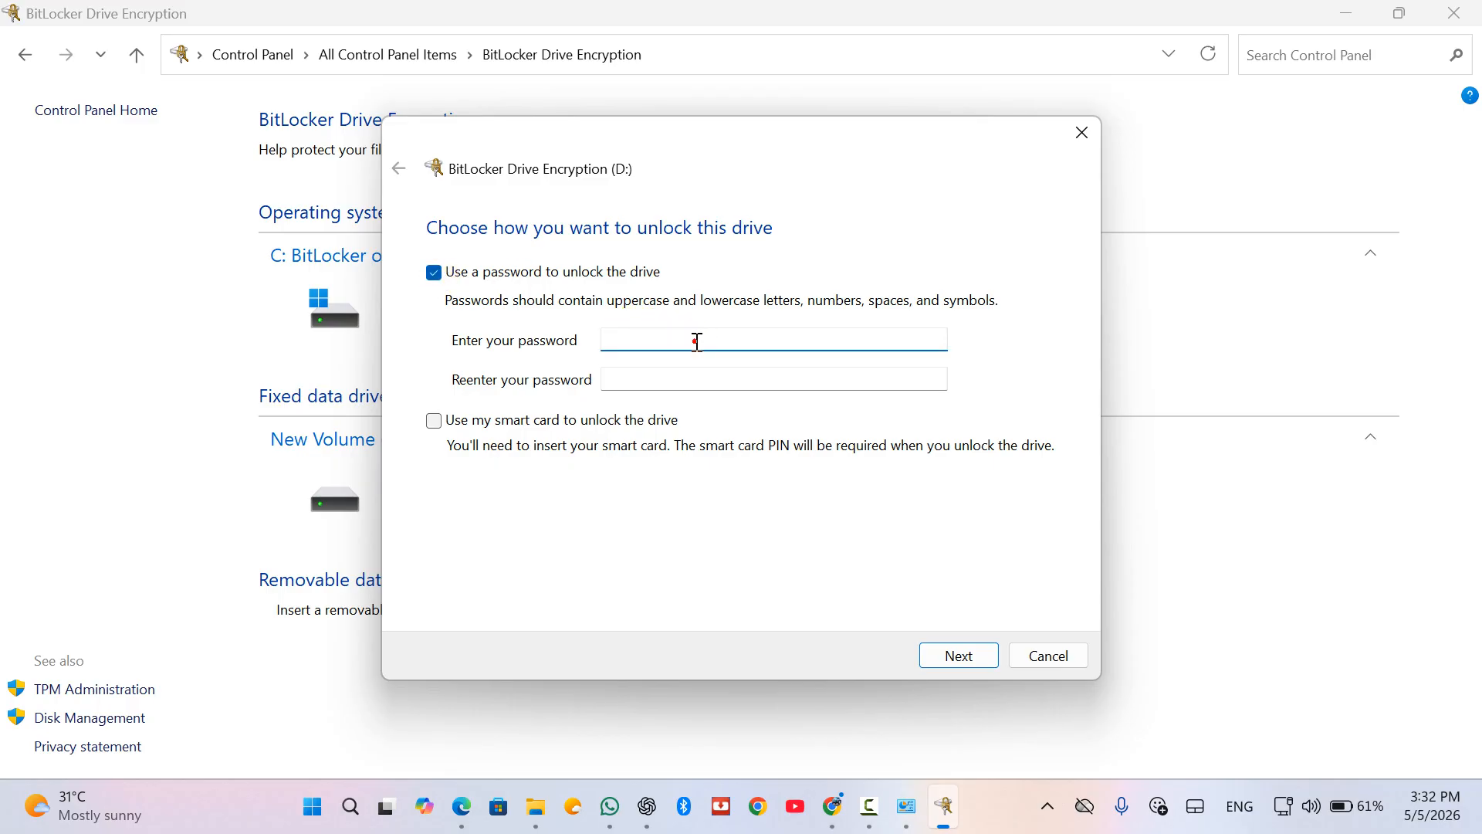
{"action": "type", "text": "123456789"}
{"action": "left_click", "coordinate": [673, 378]}
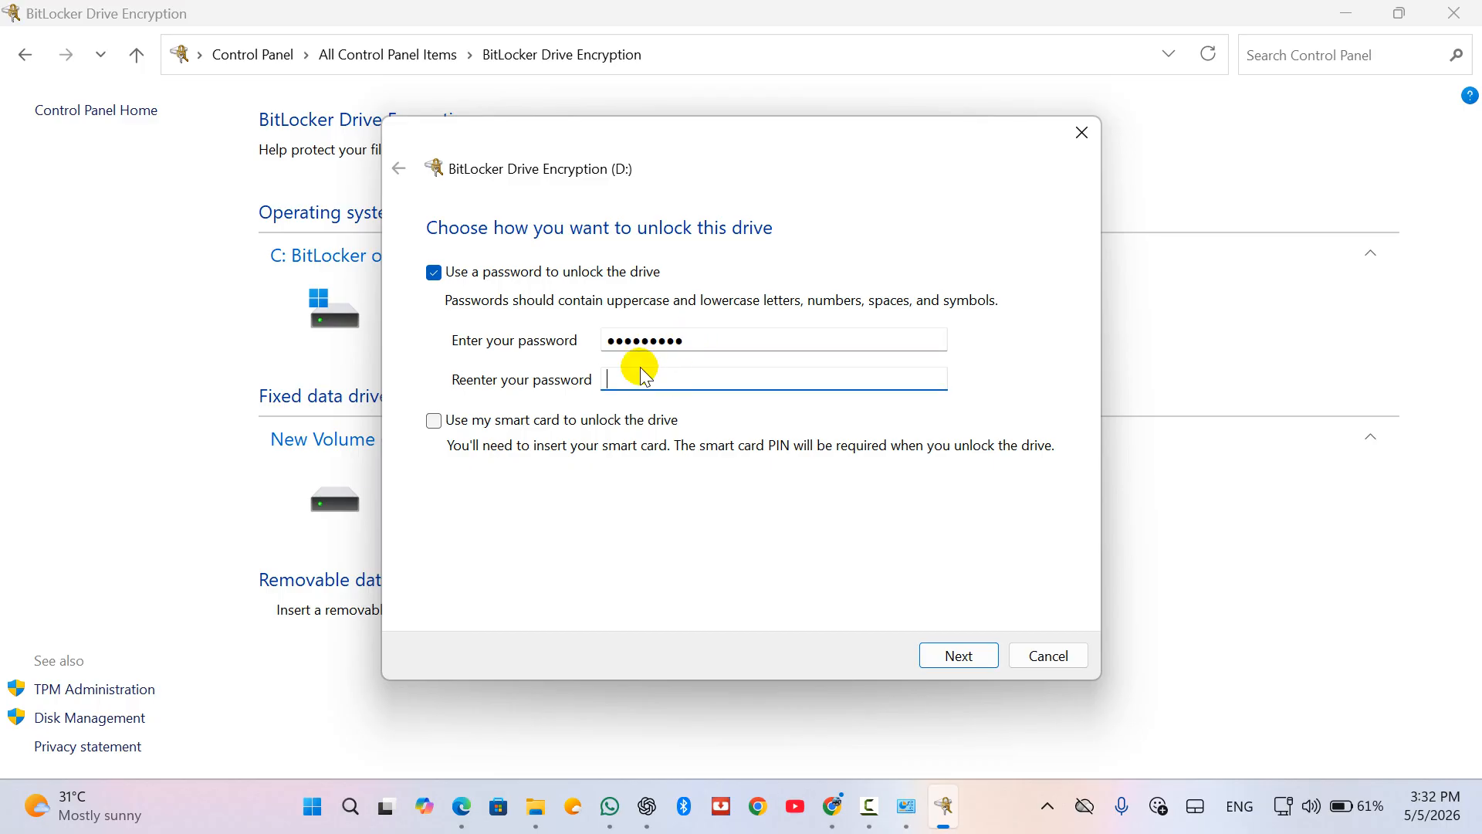
{"action": "type", "text": "*********"}
{"action": "key", "text": "BackSpace"}
{"action": "key", "text": "BackSpace"}
{"action": "key", "text": "BackSpace"}
{"action": "type", "text": "*********"}
{"action": "left_click", "coordinate": [957, 656]}
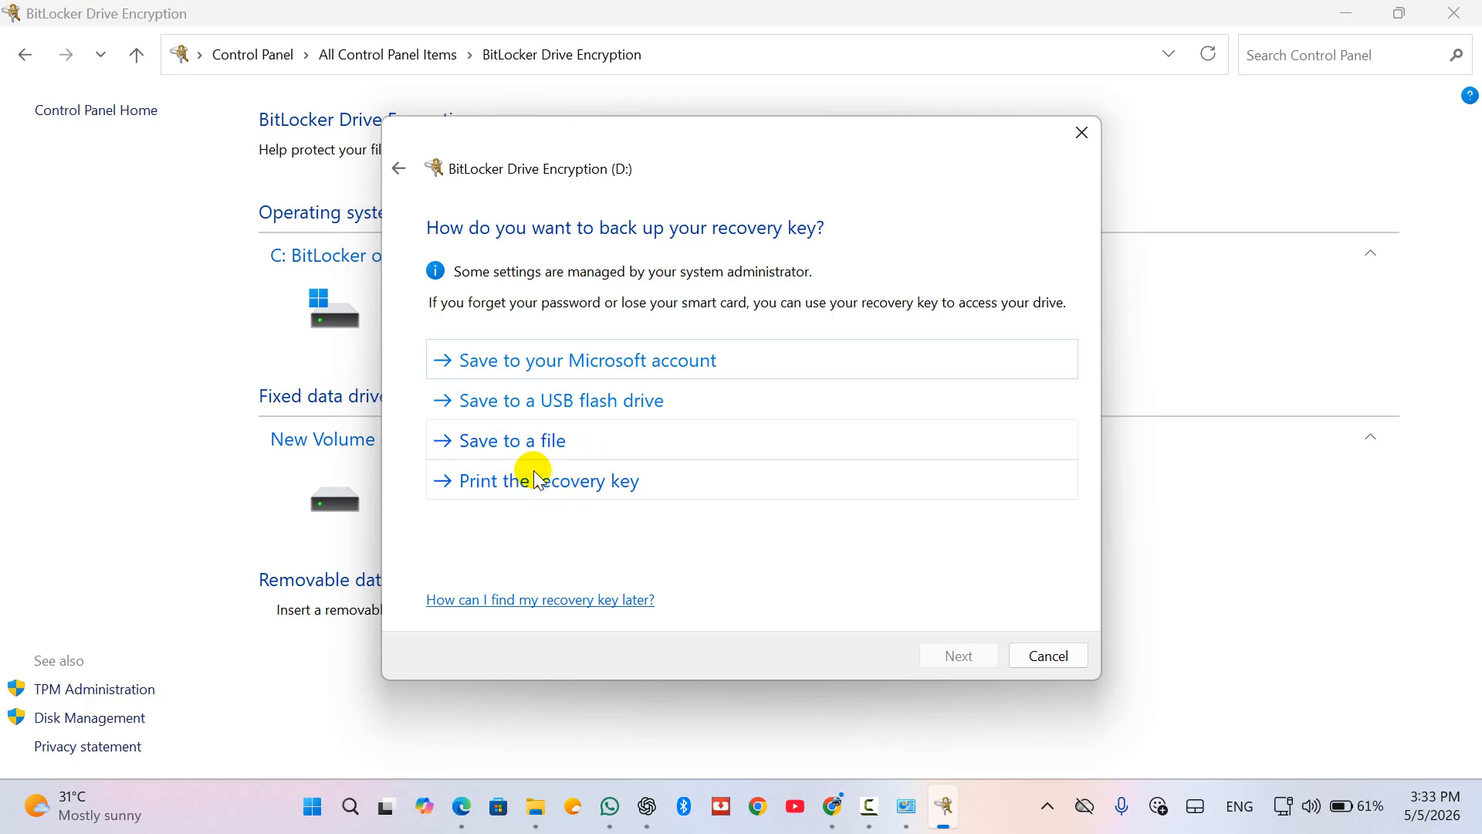
Step: Save drive D's recovery key as a text file on the Desktop and continue
{"action": "left_click", "coordinate": [553, 447]}
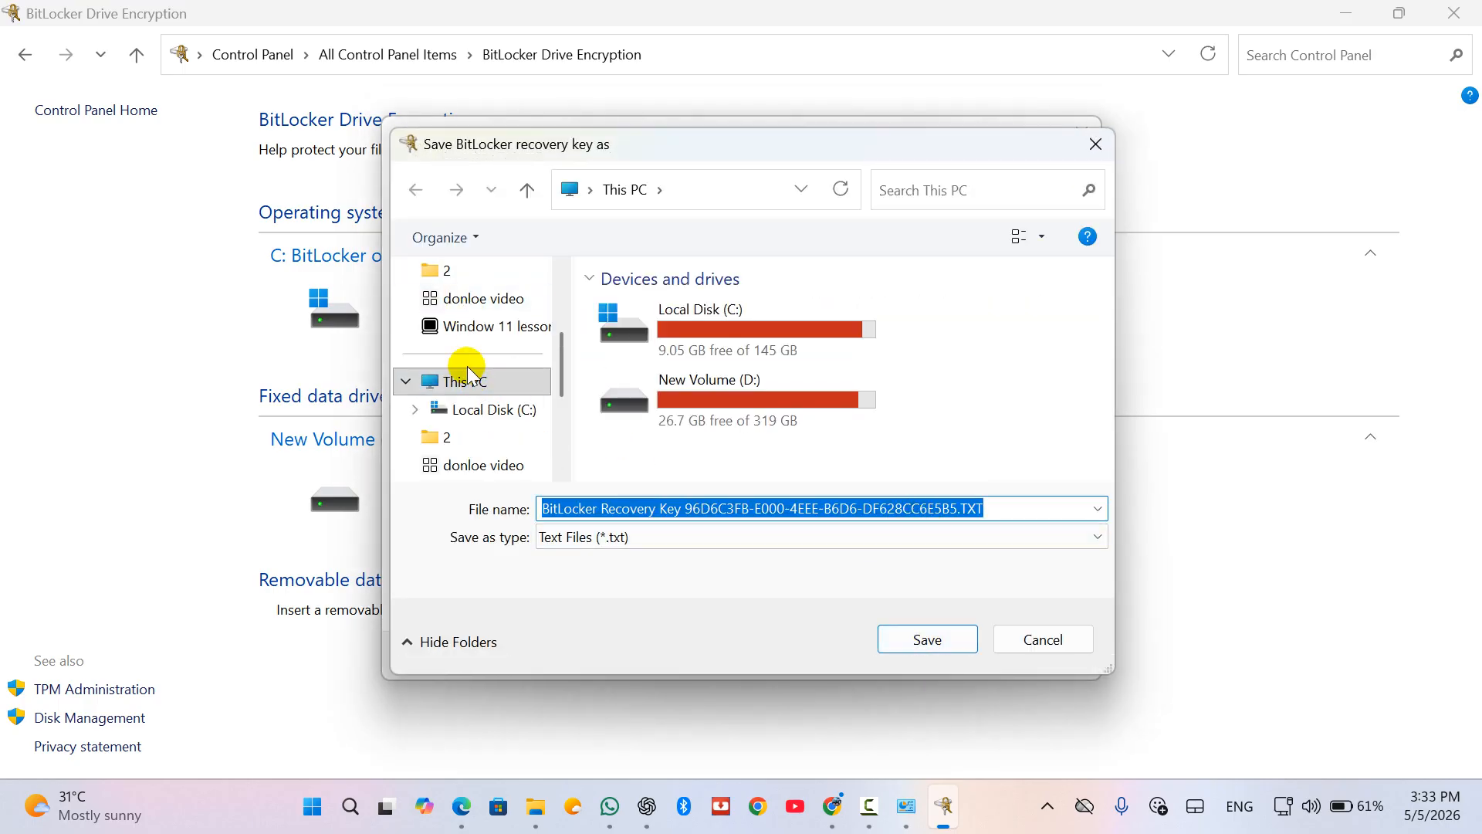
{"action": "scroll", "coordinate": [466, 366], "scroll_direction": "up", "scroll_amount": 5}
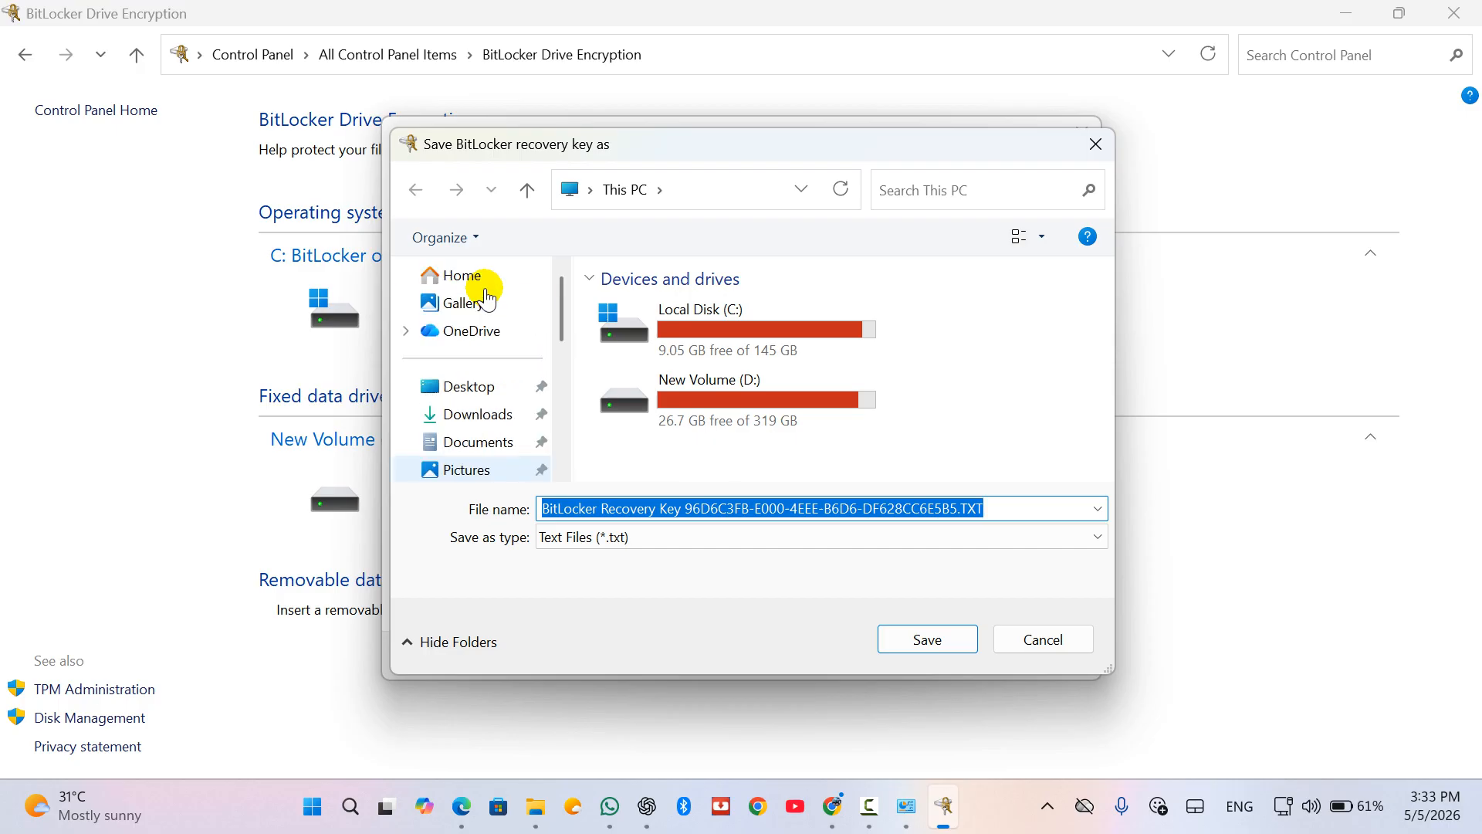
{"action": "left_click", "coordinate": [469, 386]}
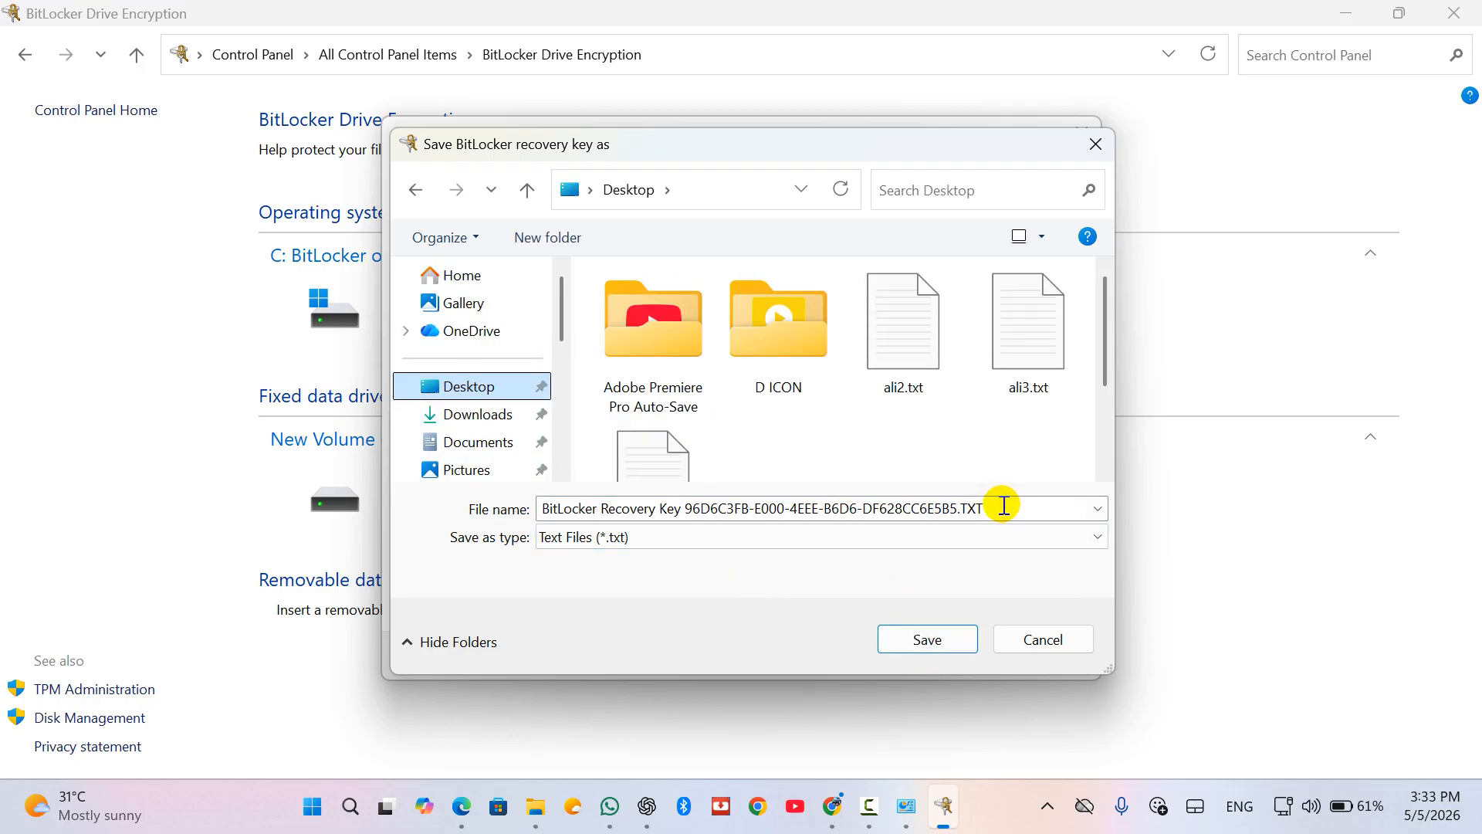
{"action": "left_click", "coordinate": [965, 640]}
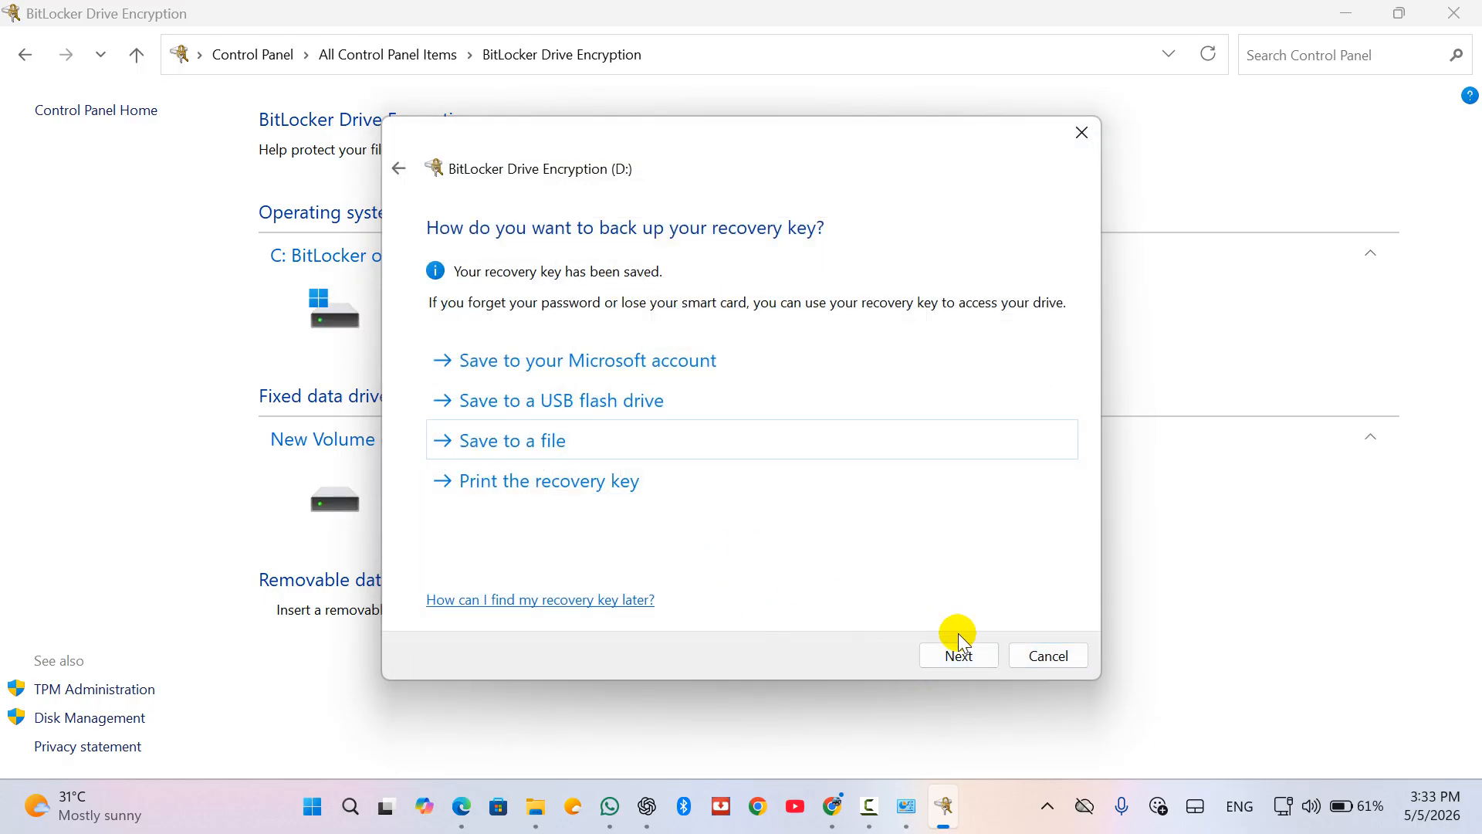
{"action": "left_click", "coordinate": [957, 654]}
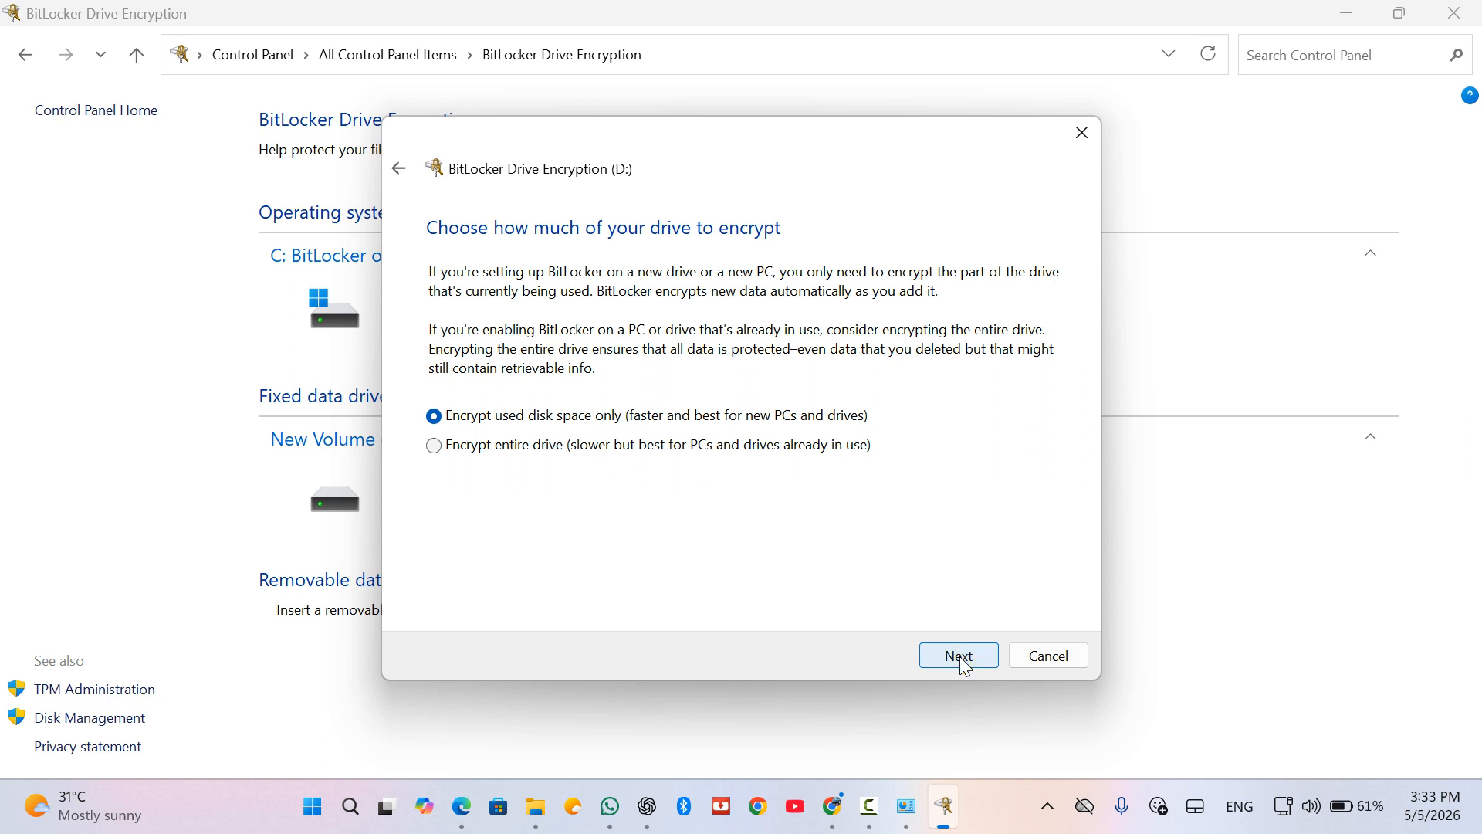
Step: Encrypt used disk space only on drive D, start encrypting, and move the progress window up
{"action": "left_click", "coordinate": [960, 657]}
{"action": "left_click", "coordinate": [960, 656]}
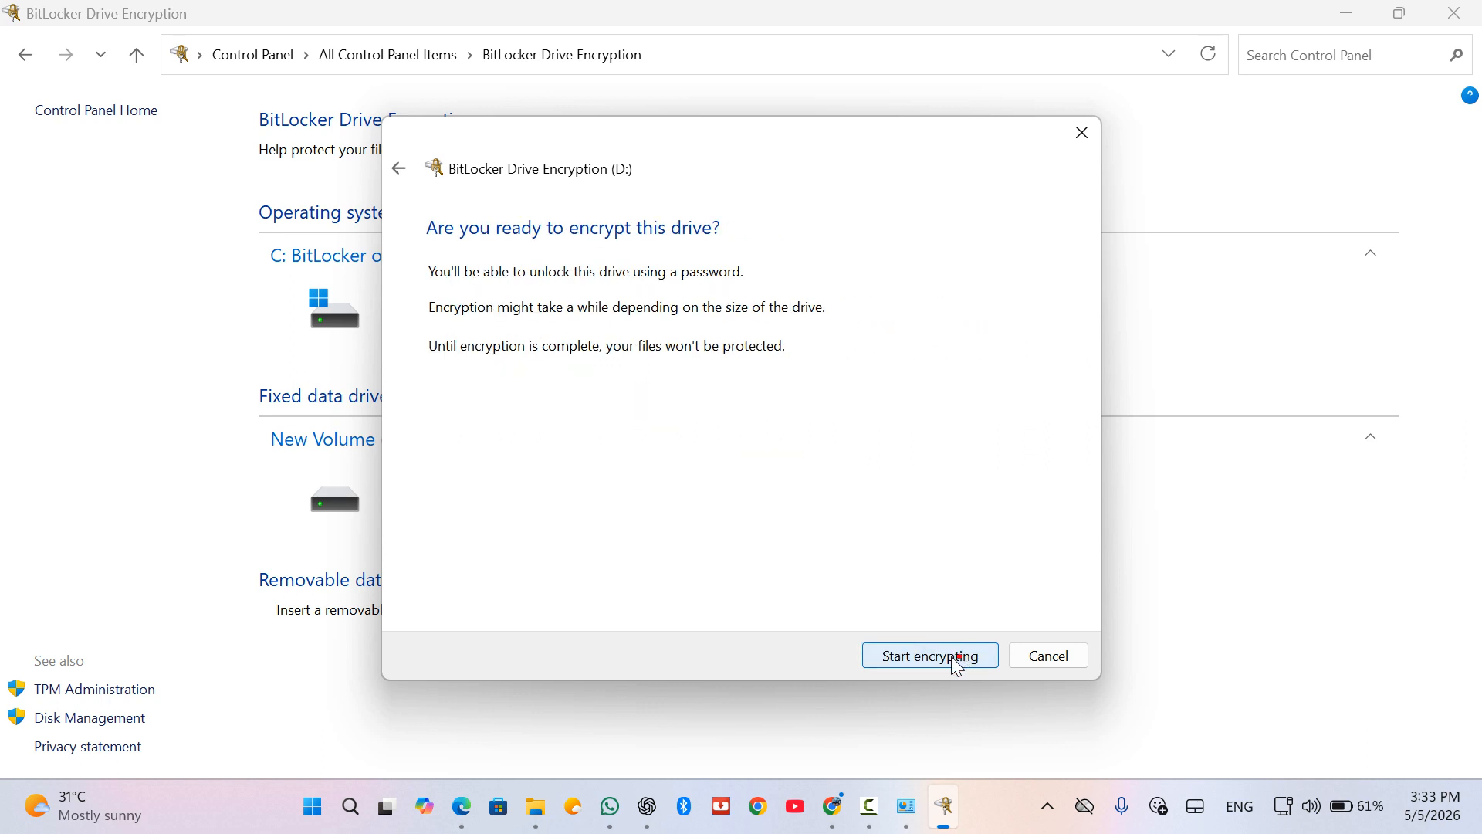
{"action": "left_click", "coordinate": [925, 657]}
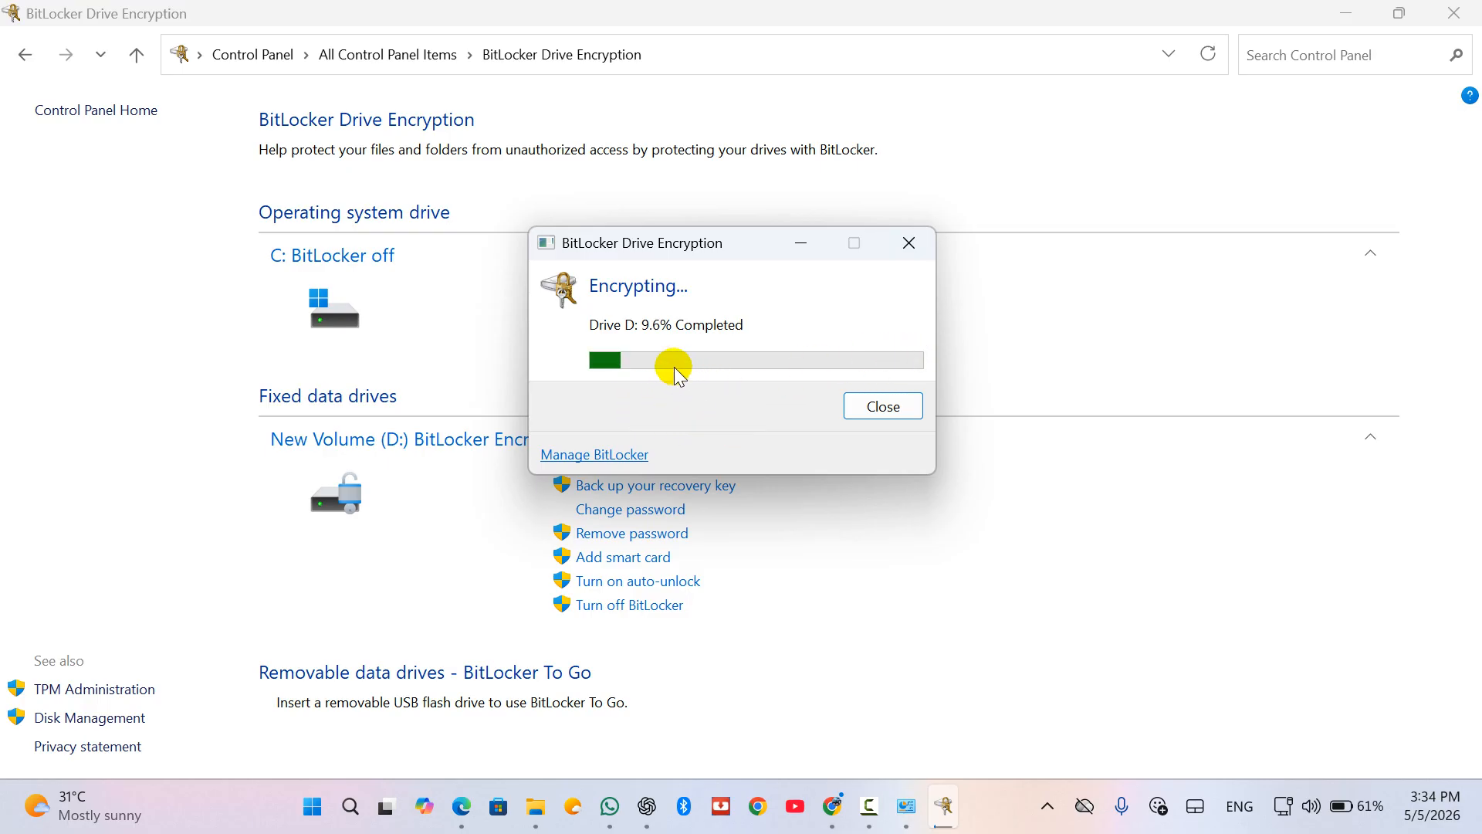
{"action": "left_click_drag", "start_coordinate": [741, 242], "coordinate": [822, 41]}
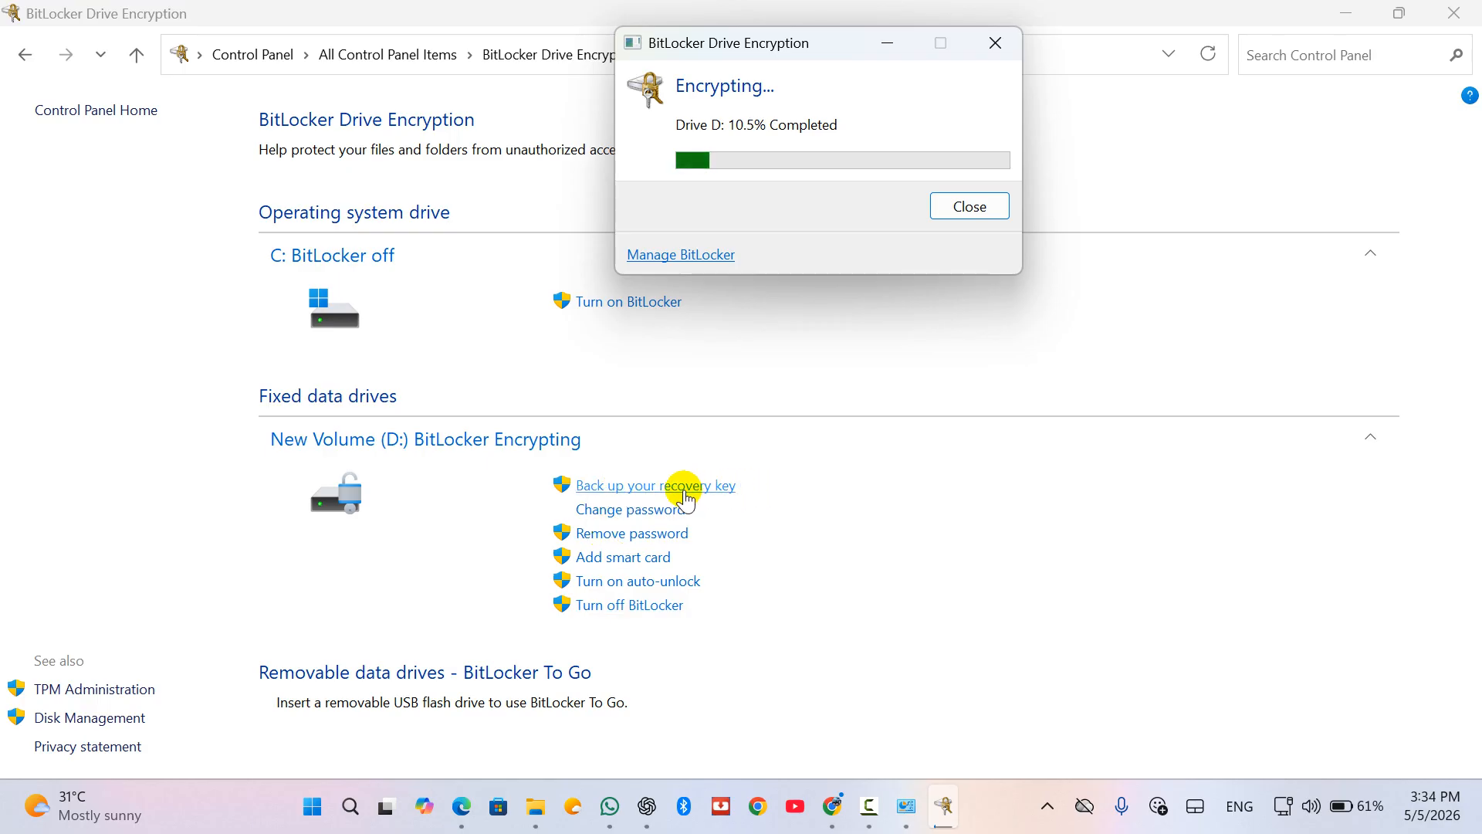
{"action": "left_click", "coordinate": [632, 512]}
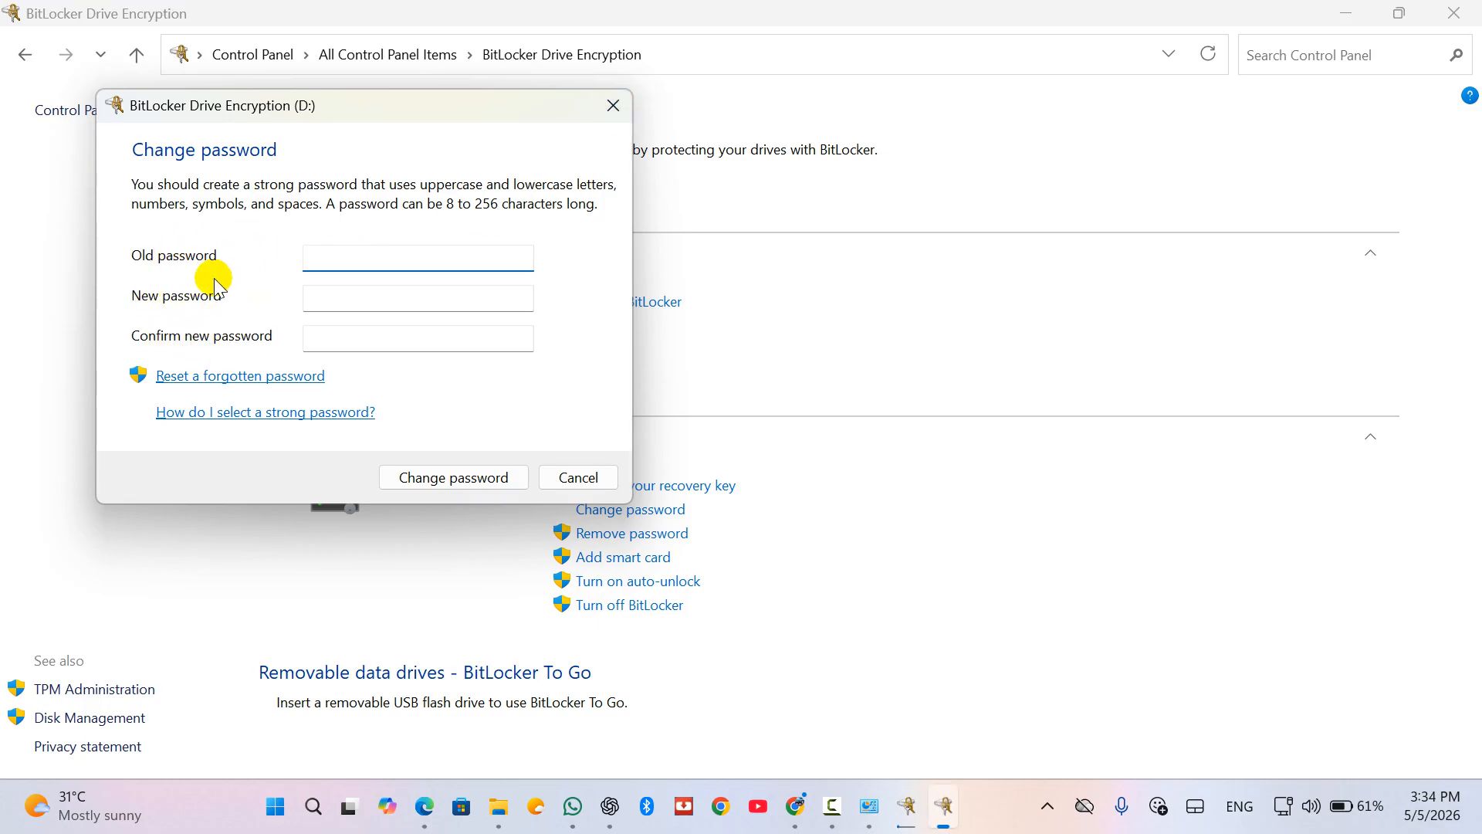
{"action": "left_click", "coordinate": [614, 106]}
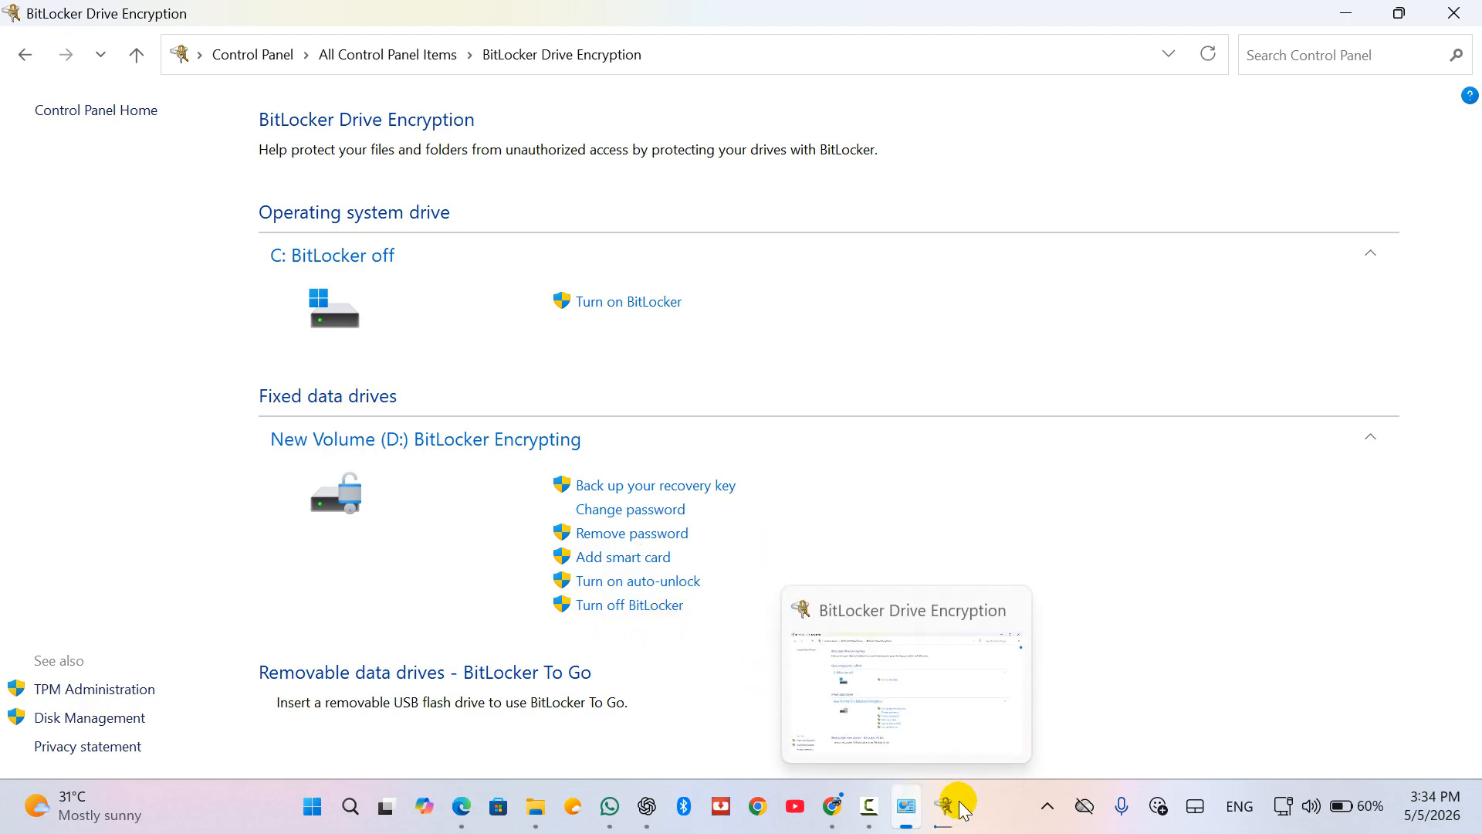
{"action": "mouse_move", "coordinate": [943, 820]}
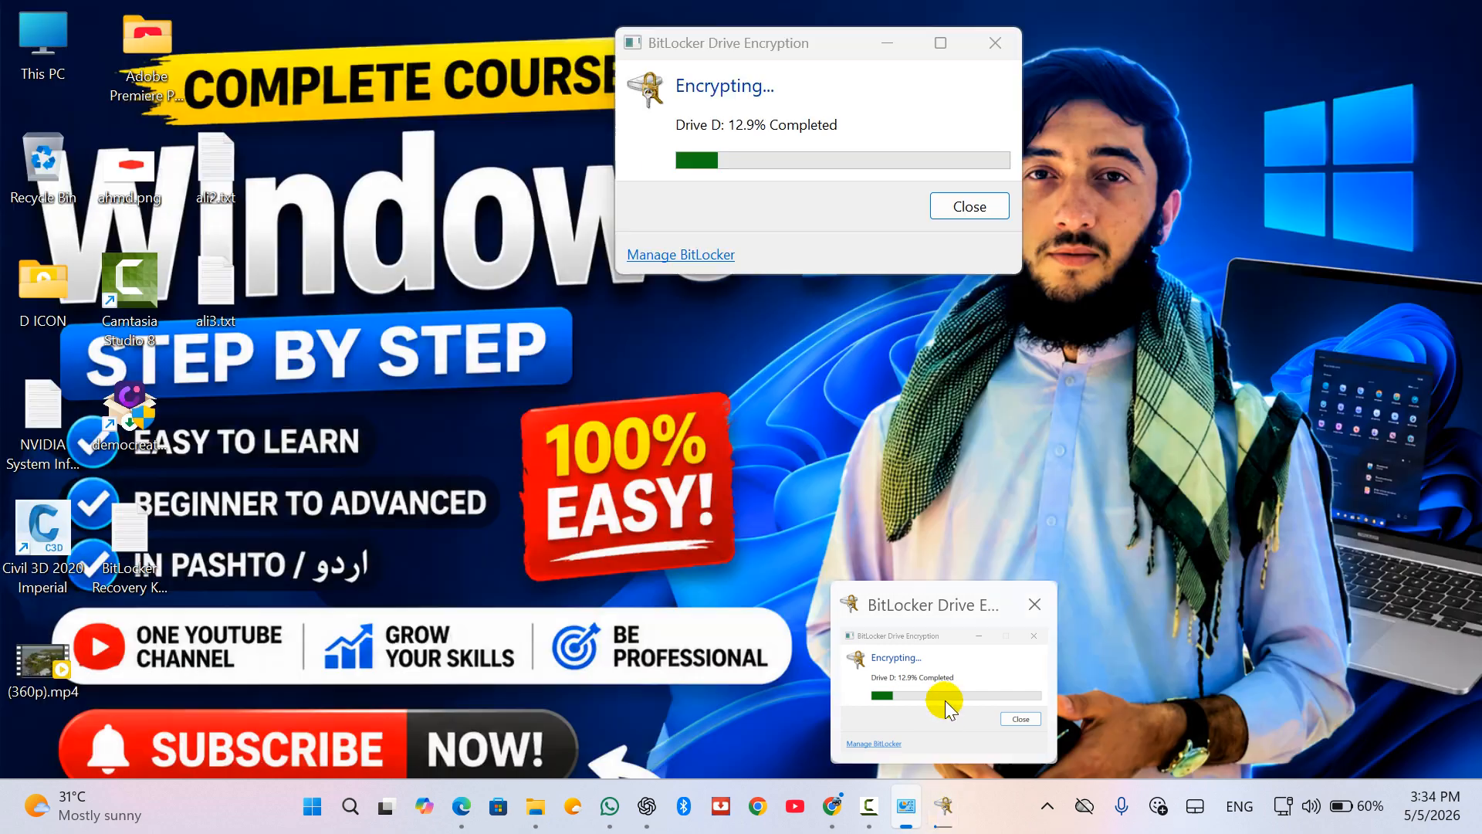
{"action": "left_click", "coordinate": [945, 701]}
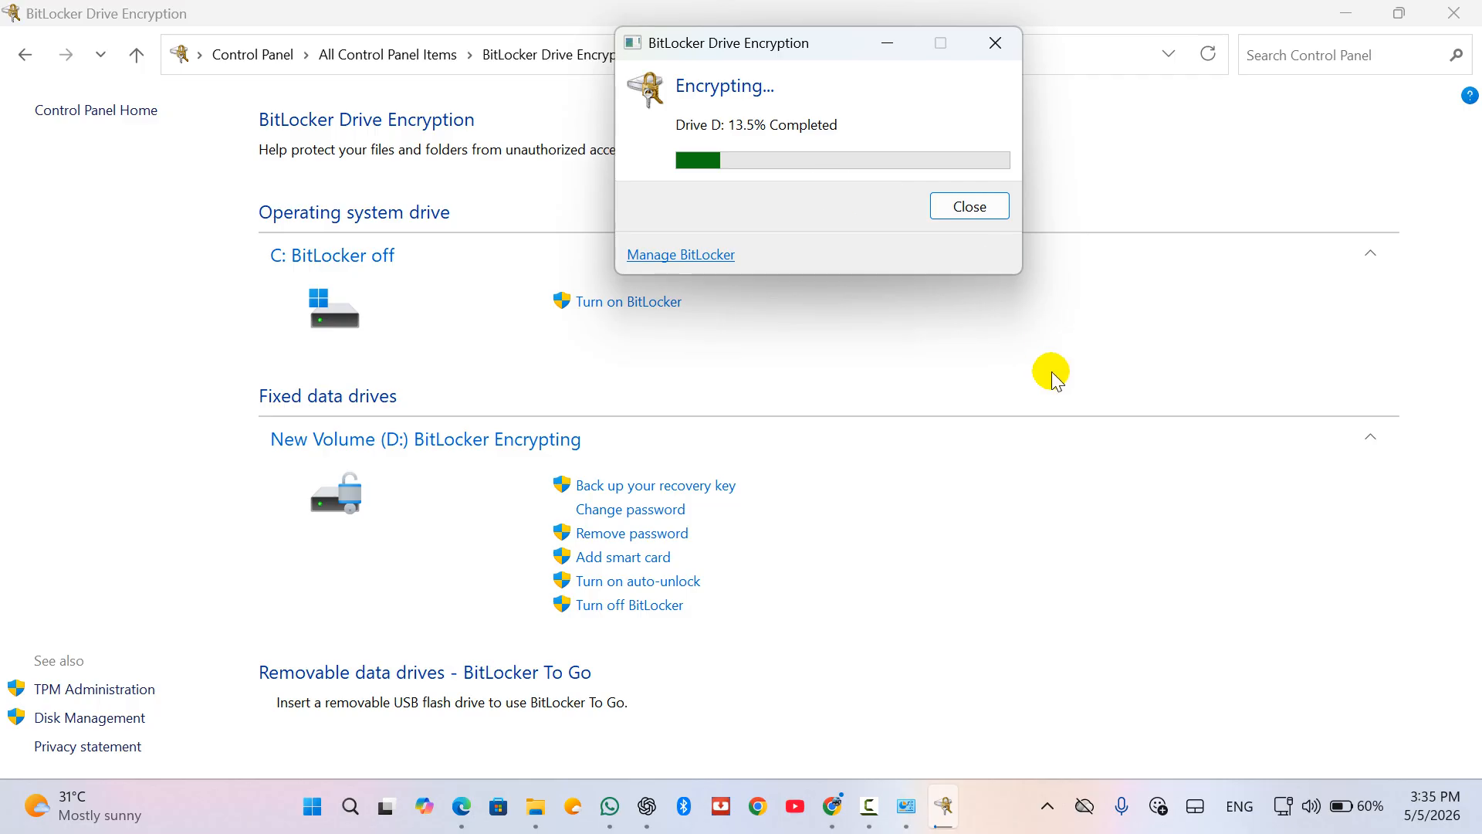
{"action": "left_click", "coordinate": [537, 805]}
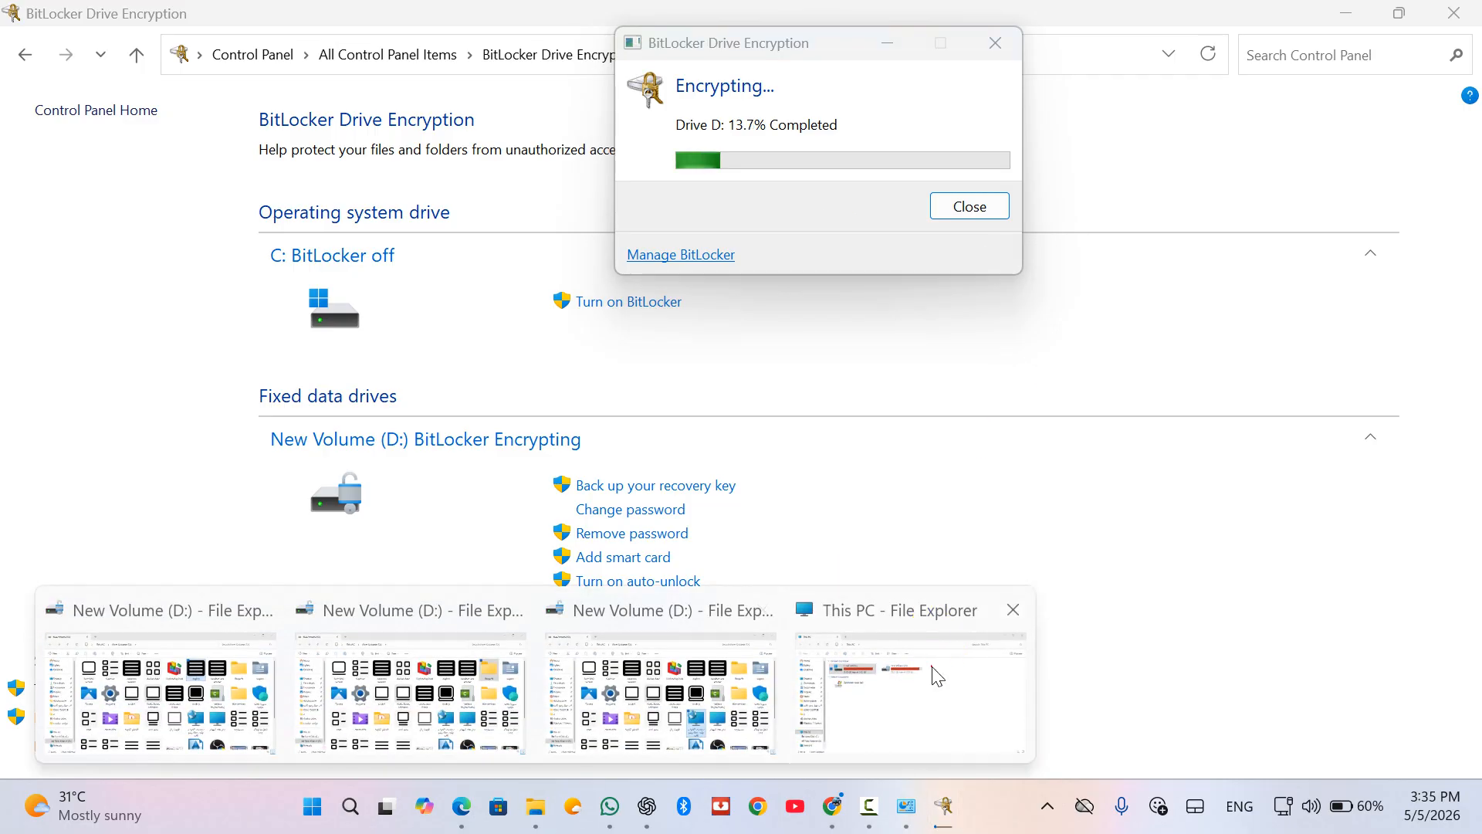
Step: Open New Volume (D:) from This PC to view its contents, then return to the drive list
{"action": "left_click", "coordinate": [931, 673]}
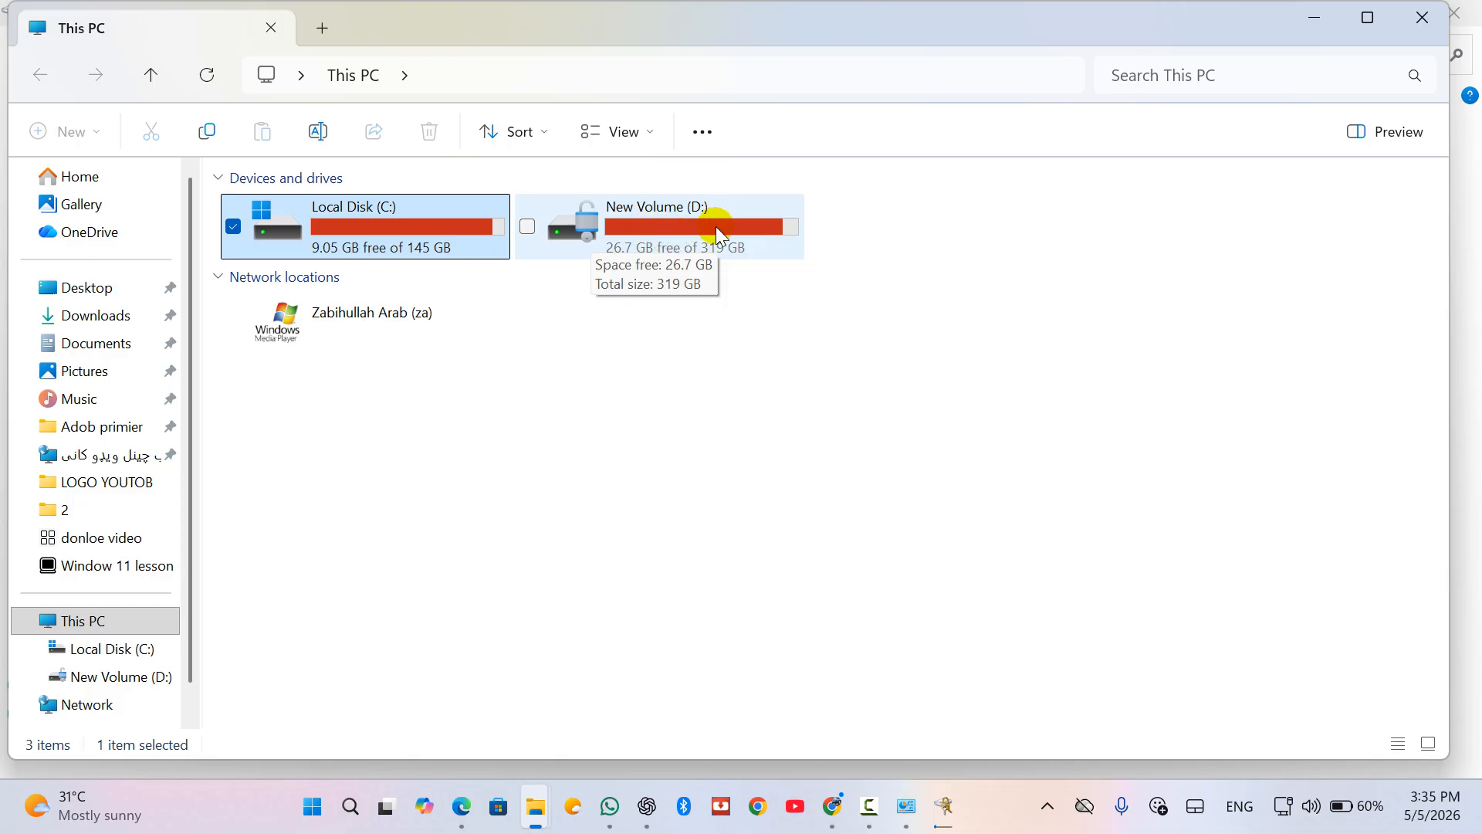
{"action": "double_click", "coordinate": [684, 242]}
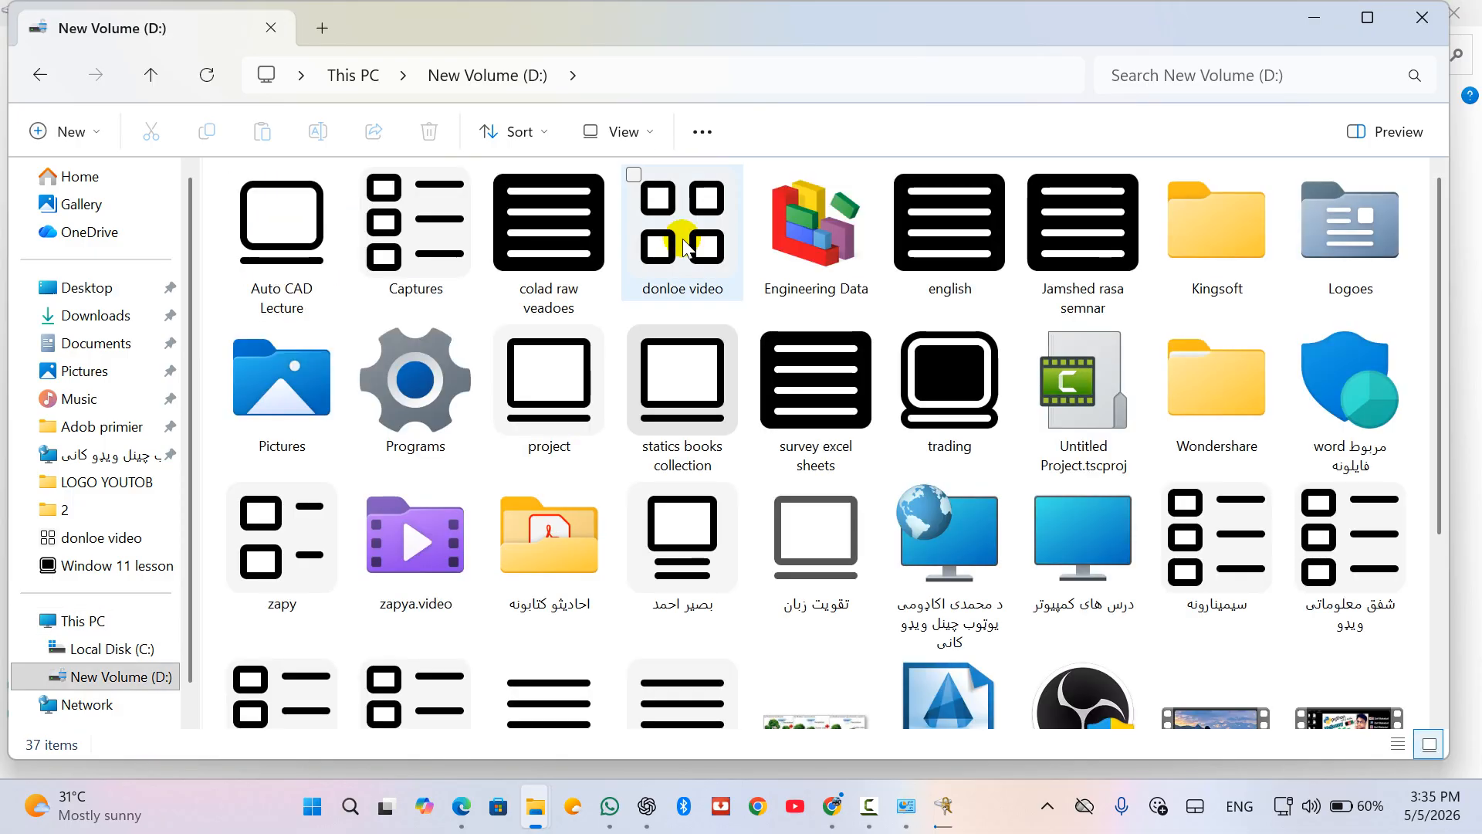
{"action": "left_click", "coordinate": [40, 75]}
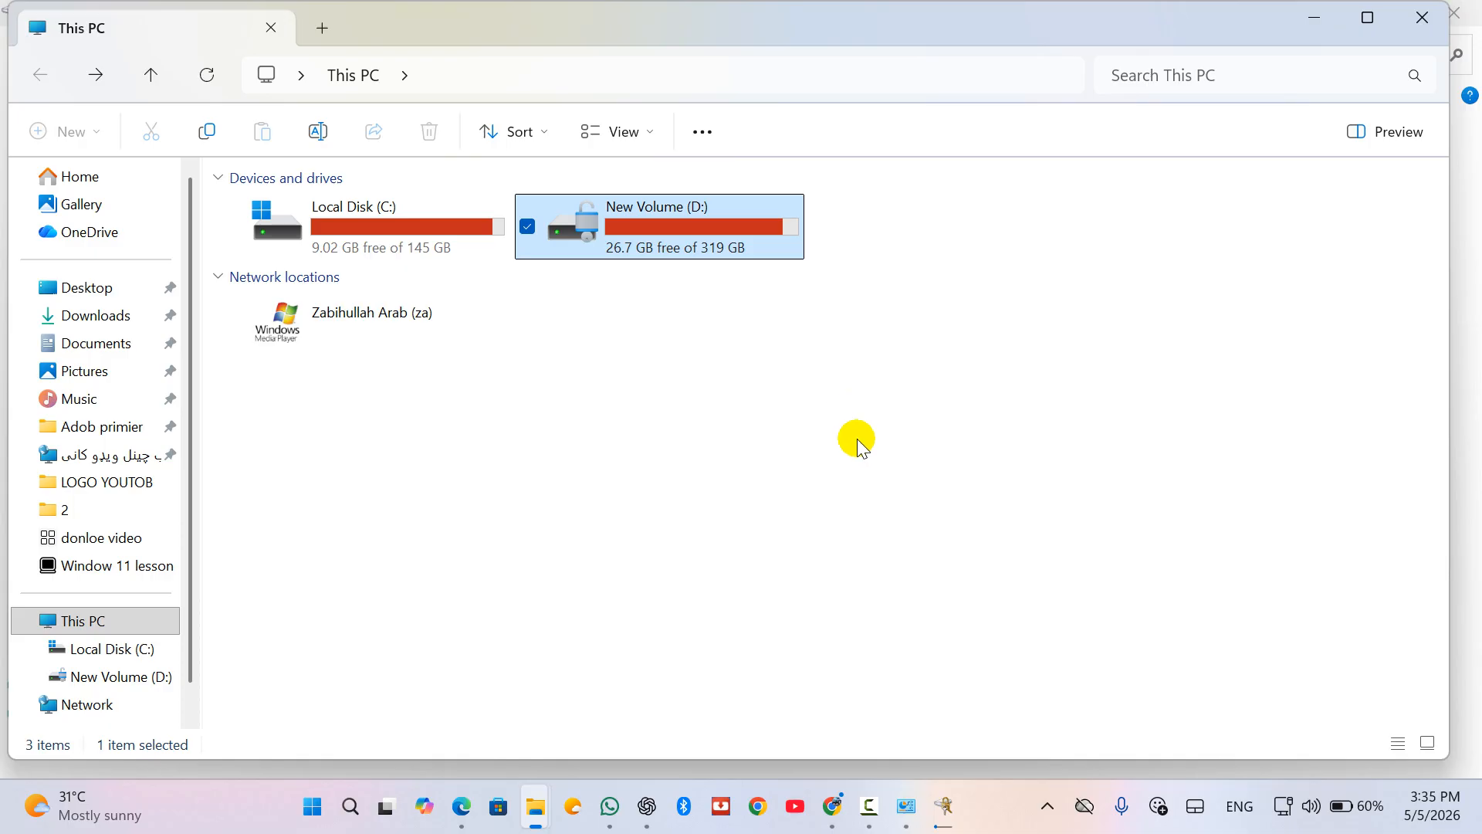
Step: Check drive D's encryption progress window, close it, and return to the BitLocker page
{"action": "left_click", "coordinate": [942, 806]}
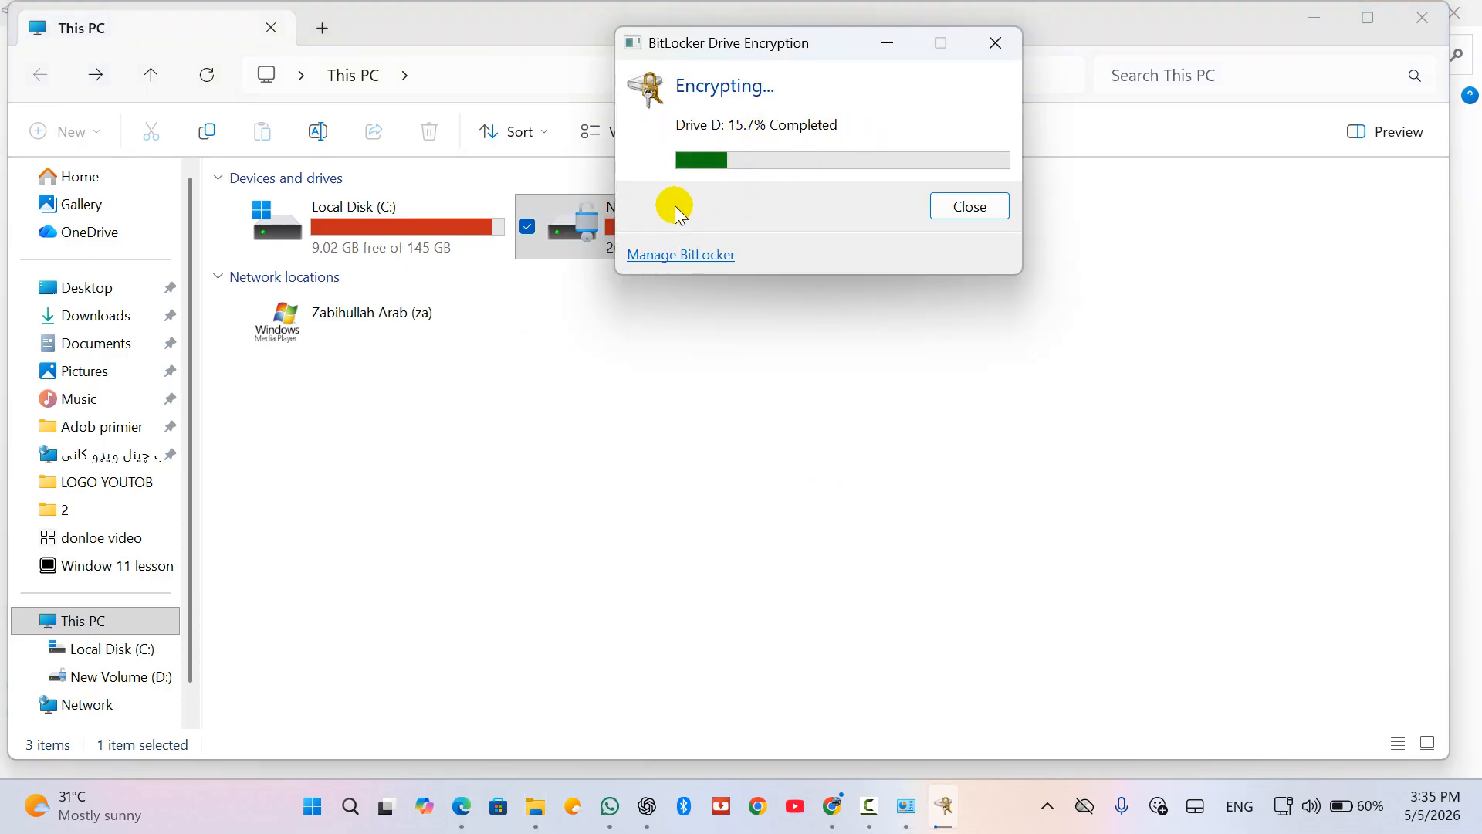
{"action": "left_click", "coordinate": [1000, 48]}
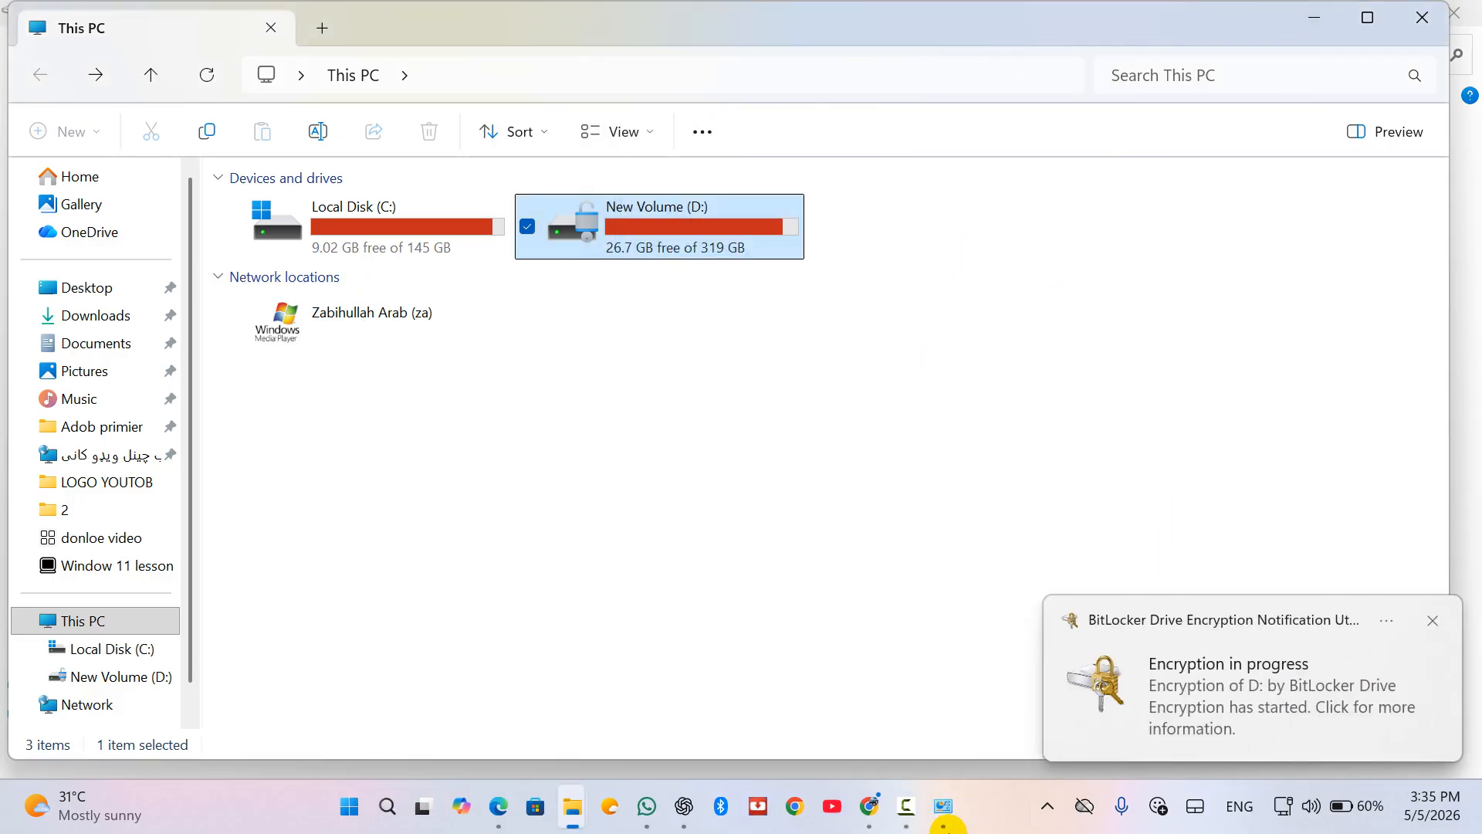
{"action": "left_click", "coordinate": [943, 806]}
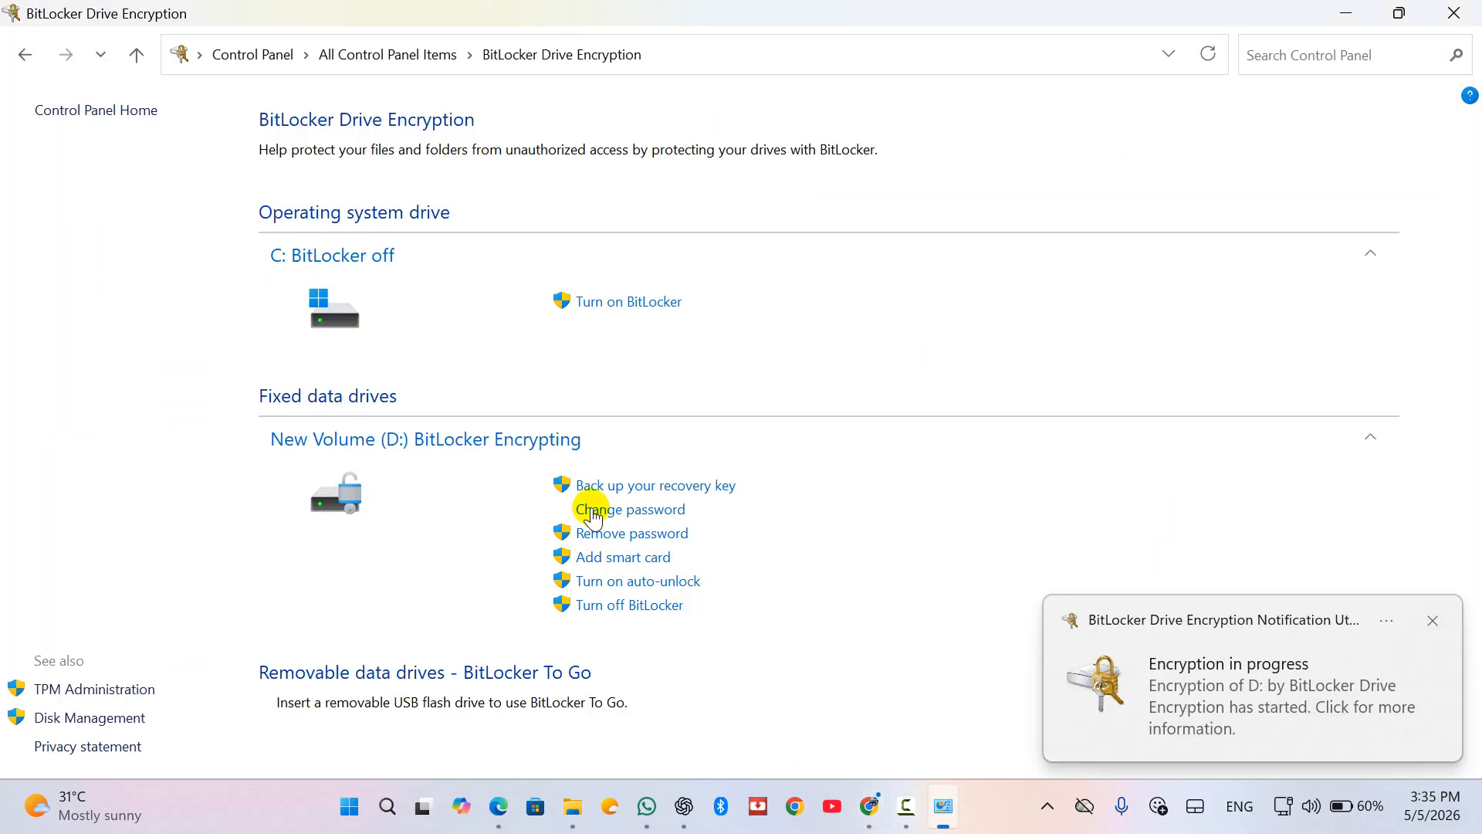
Step: Turn off BitLocker for New Volume (D:), confirming decryption, and minimize the window
{"action": "left_click", "coordinate": [594, 609]}
{"action": "left_click", "coordinate": [762, 458]}
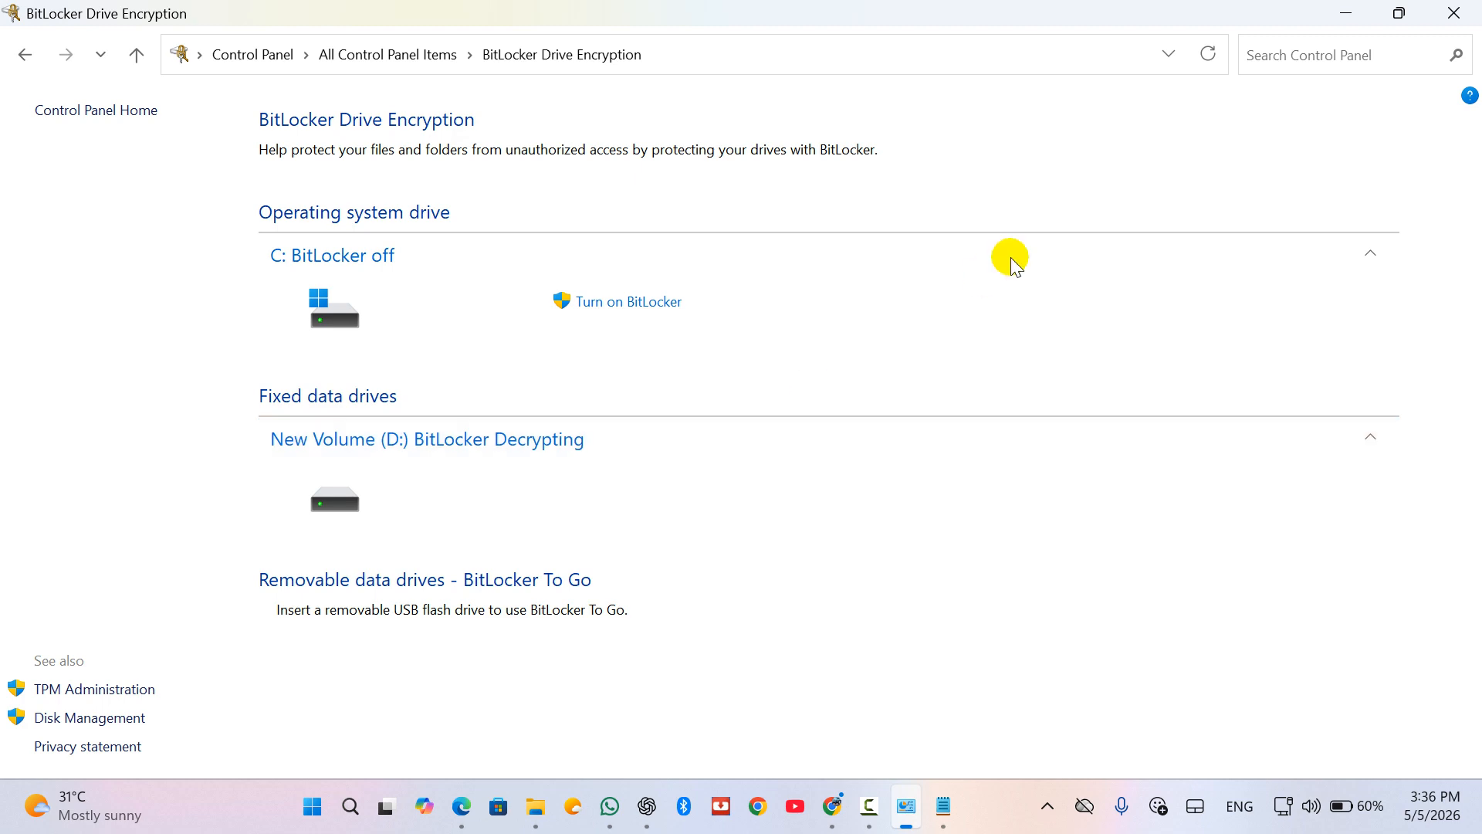
{"action": "left_click", "coordinate": [1345, 10]}
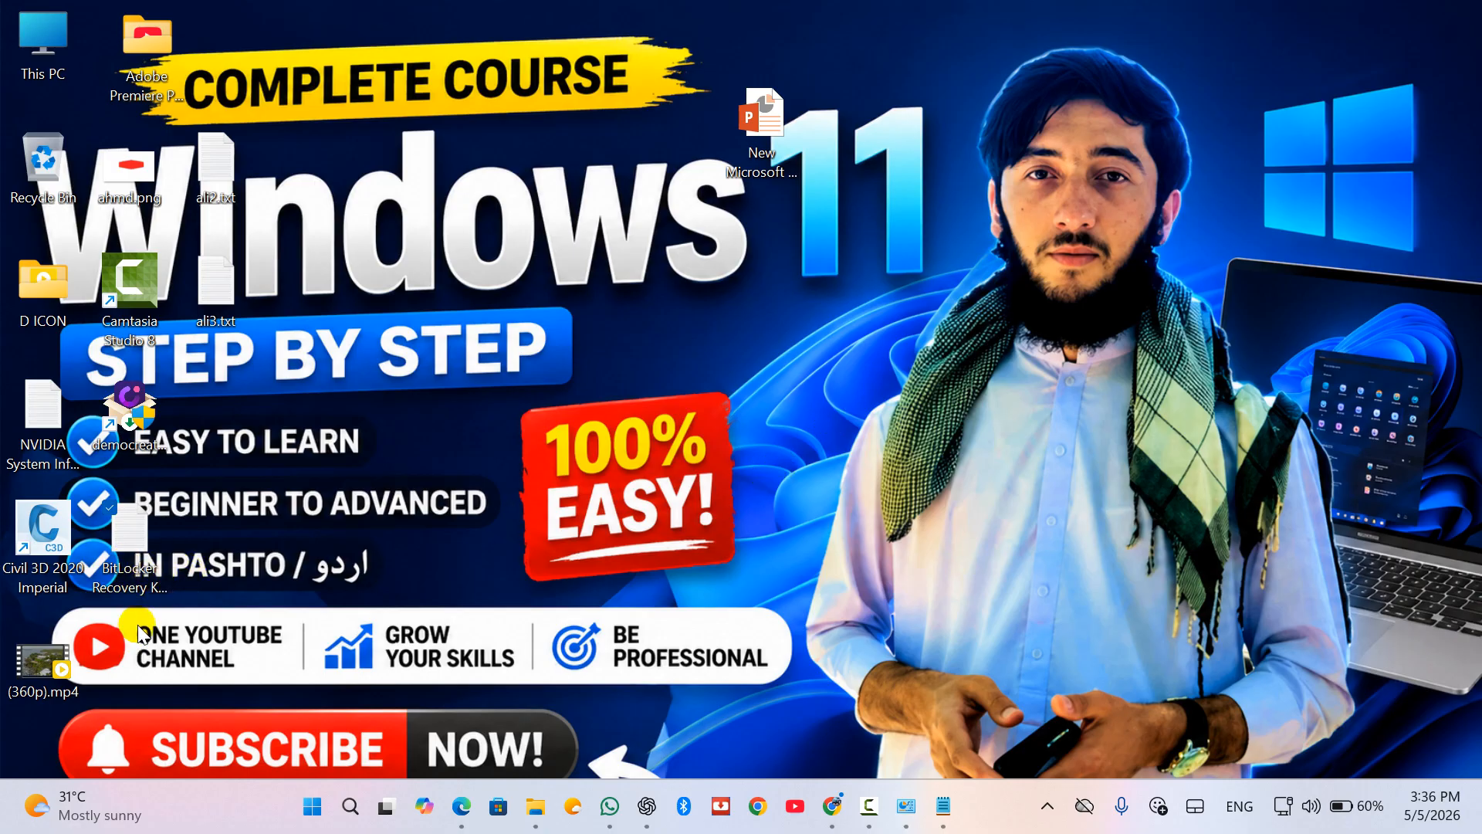
{"action": "left_click", "coordinate": [134, 553]}
{"action": "double_click", "coordinate": [132, 552]}
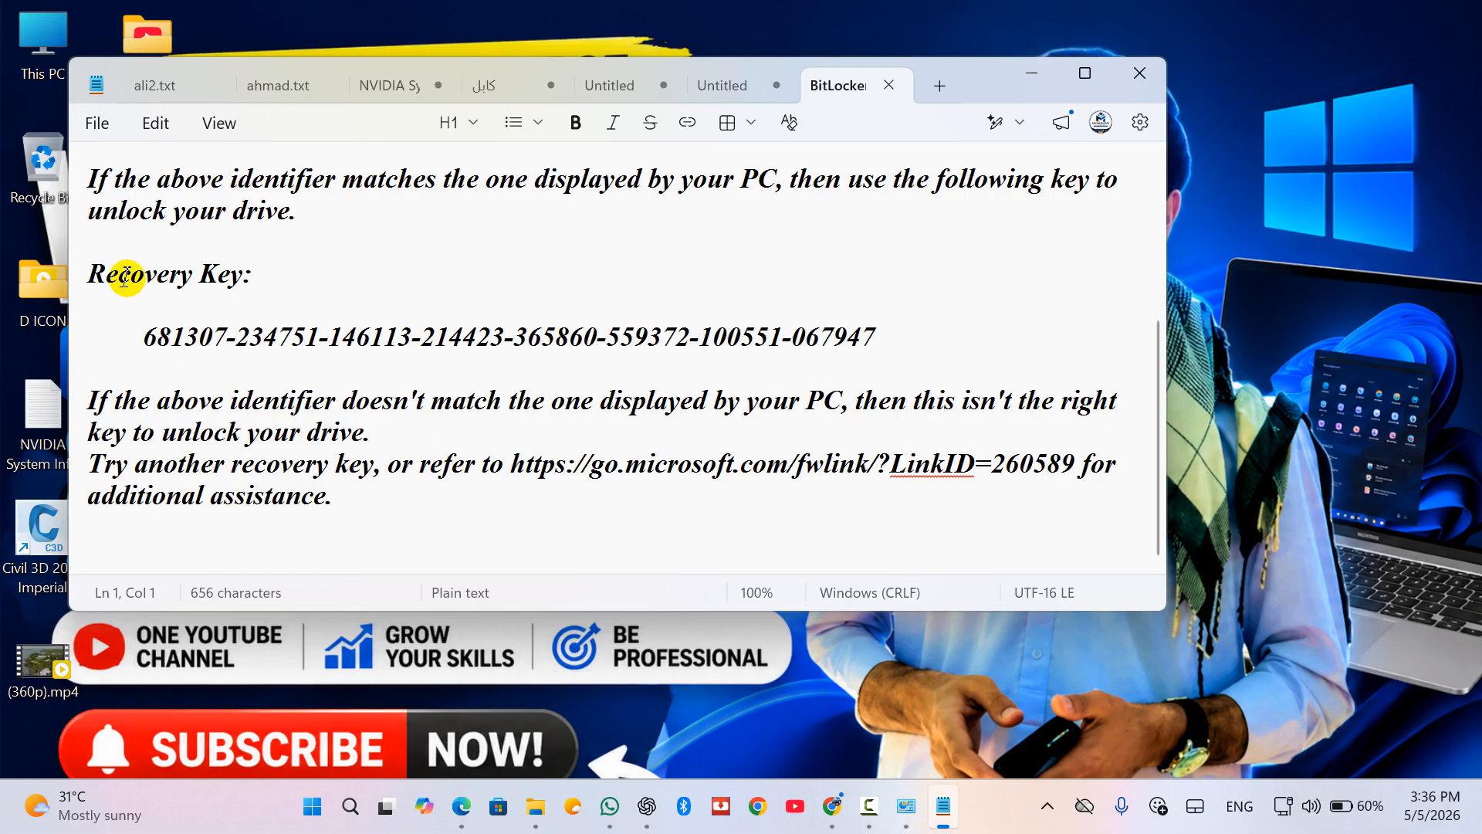
{"action": "left_click", "coordinate": [881, 335]}
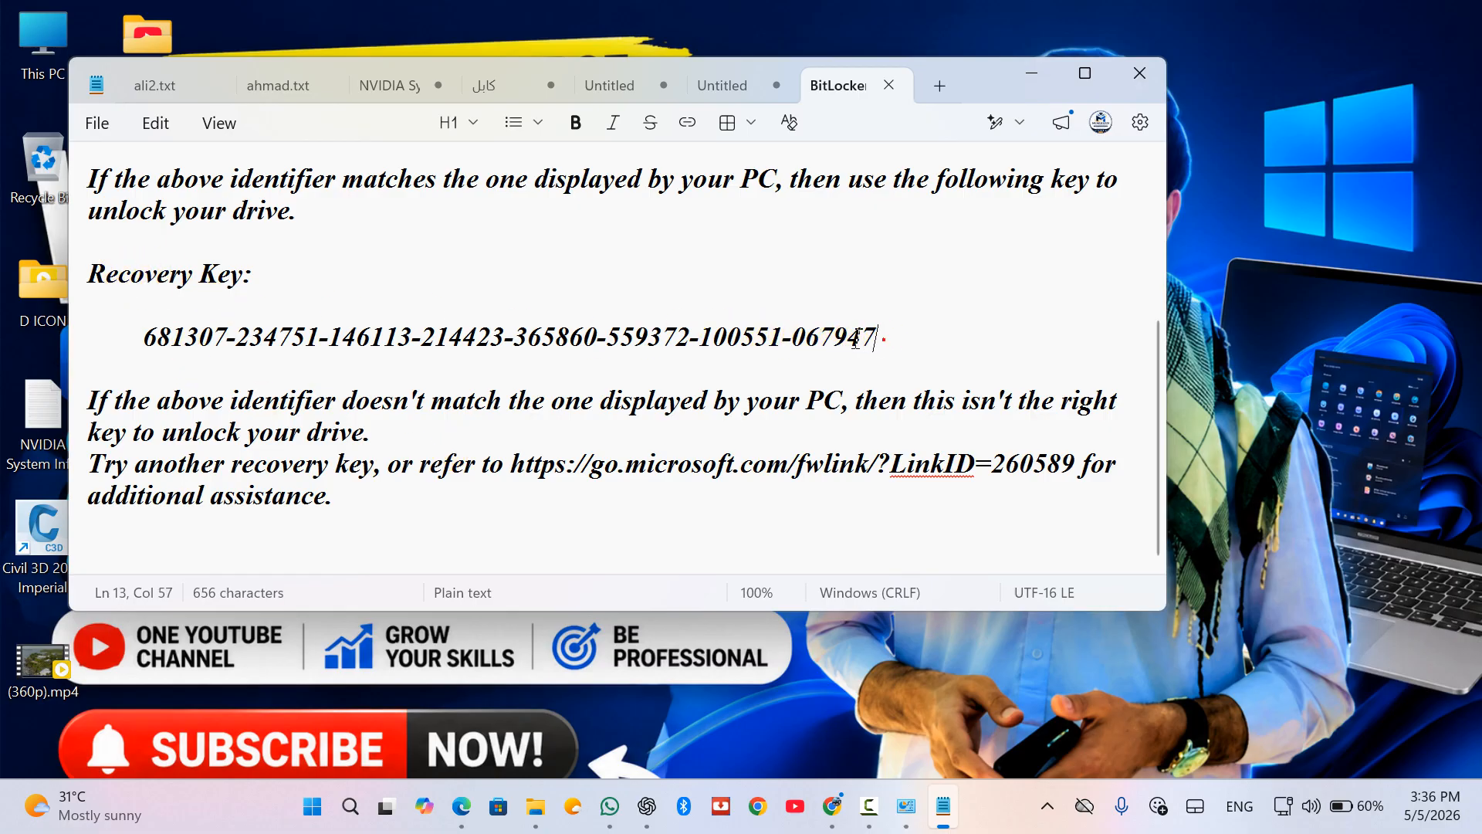
{"action": "left_click", "coordinate": [177, 321], "text": "shift"}
{"action": "left_click", "coordinate": [150, 320], "text": "shift"}
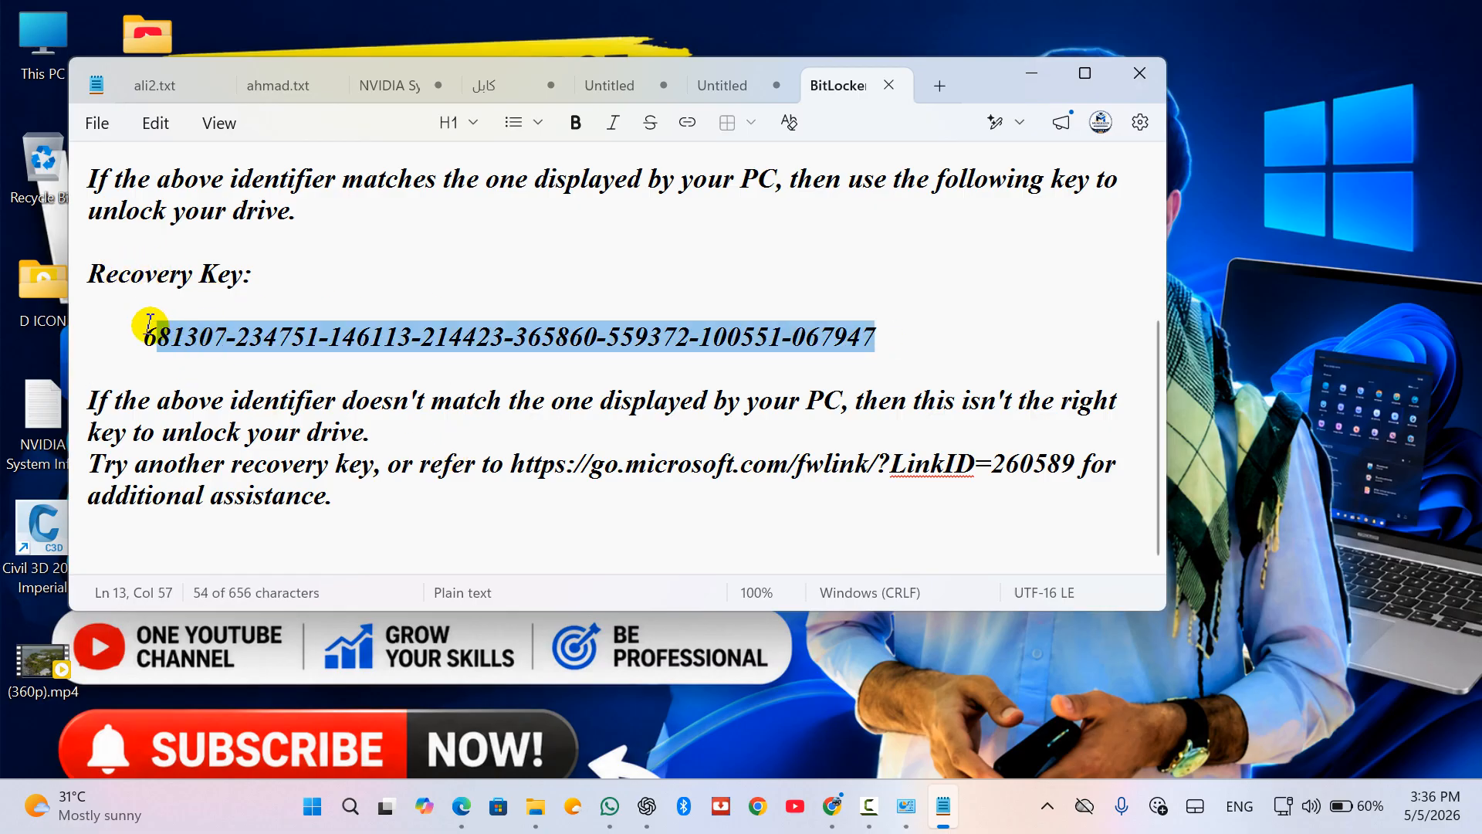
{"action": "left_click", "coordinate": [136, 319], "text": "shift"}
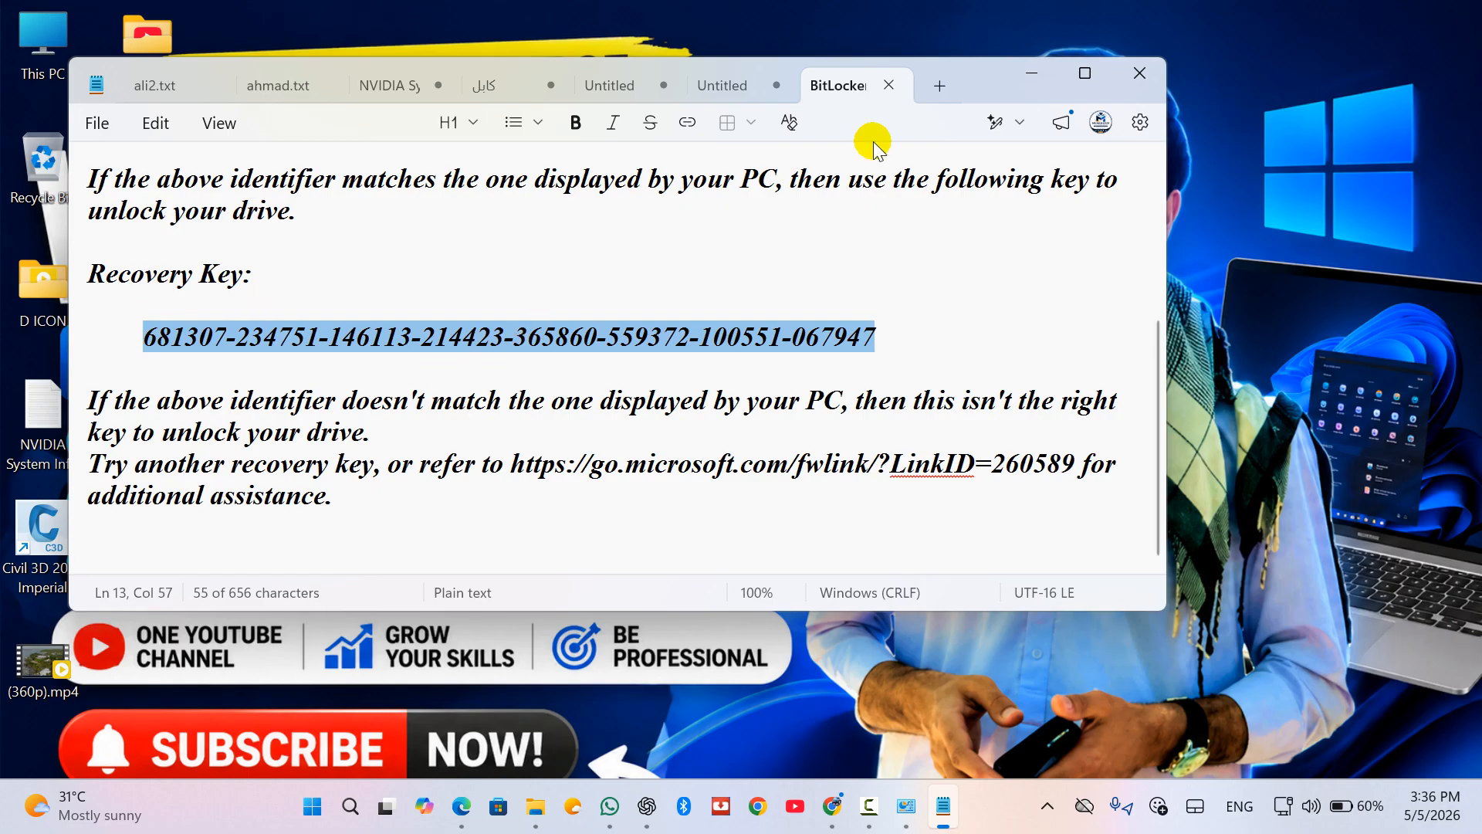
{"action": "left_click", "coordinate": [1143, 73]}
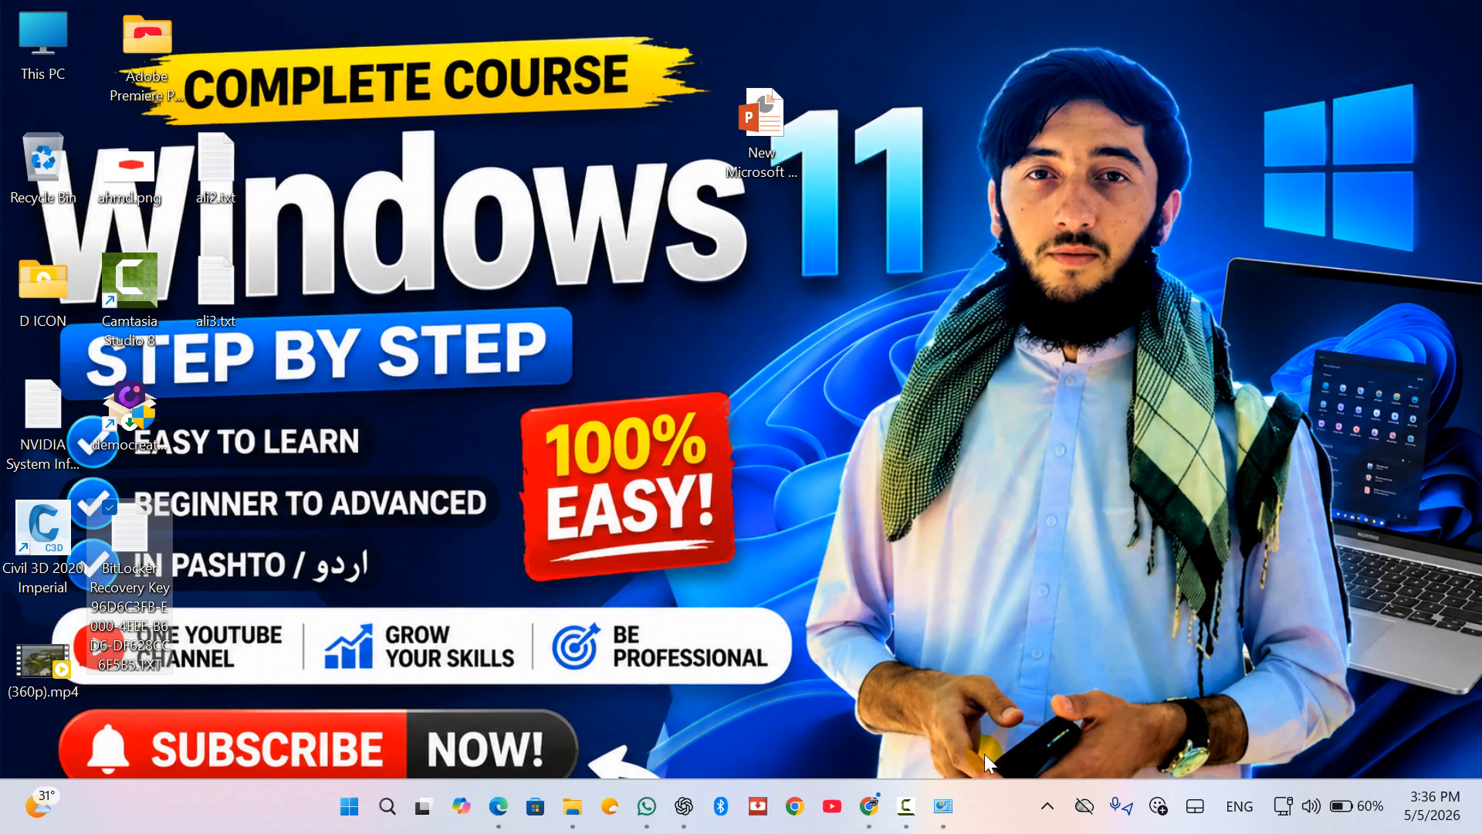
Step: Bring back the BitLocker Drive Encryption window from the taskbar, then close it while D: decrypts
{"action": "mouse_move", "coordinate": [944, 803]}
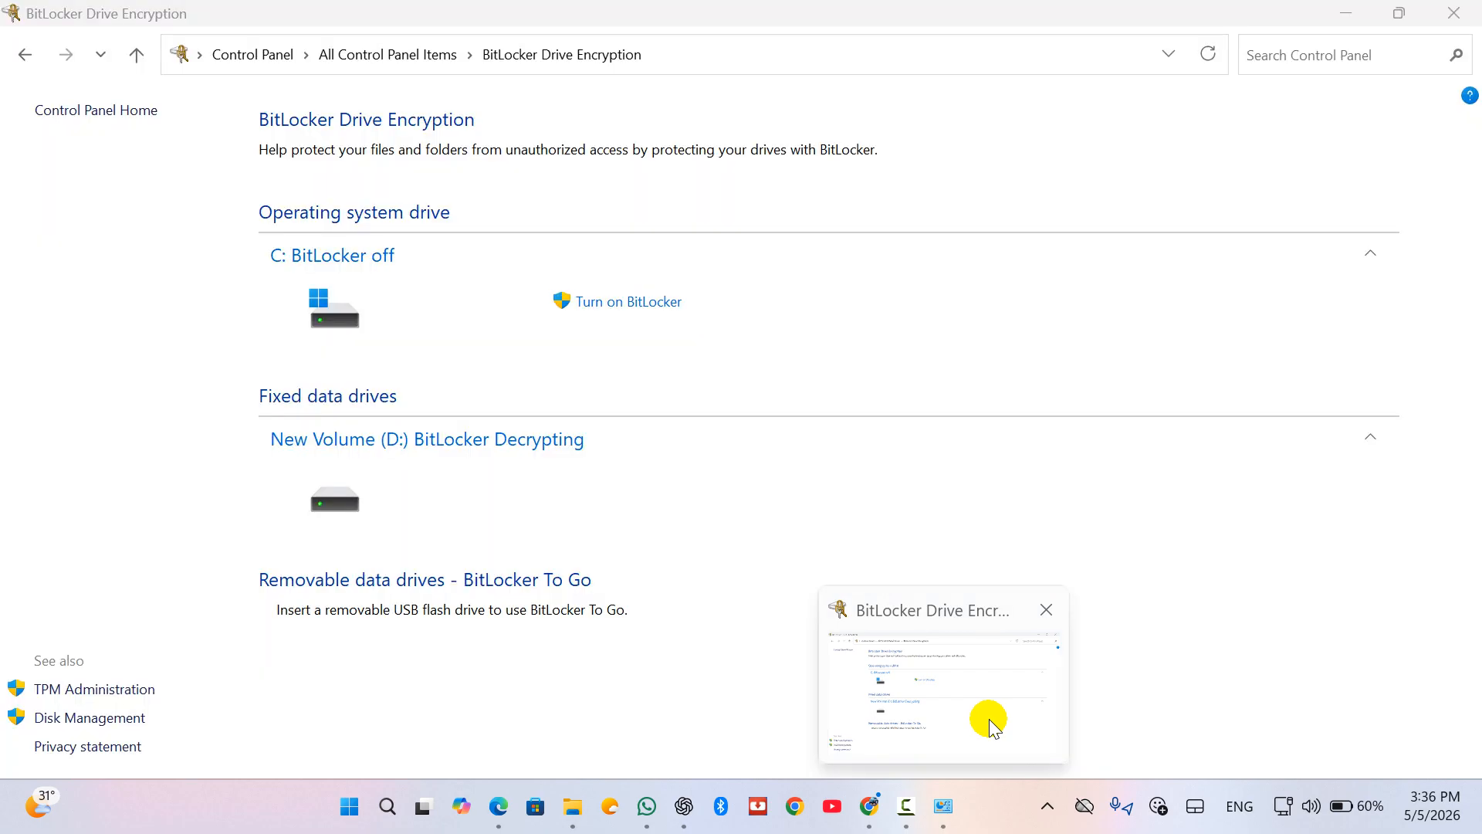
{"action": "left_click", "coordinate": [989, 719]}
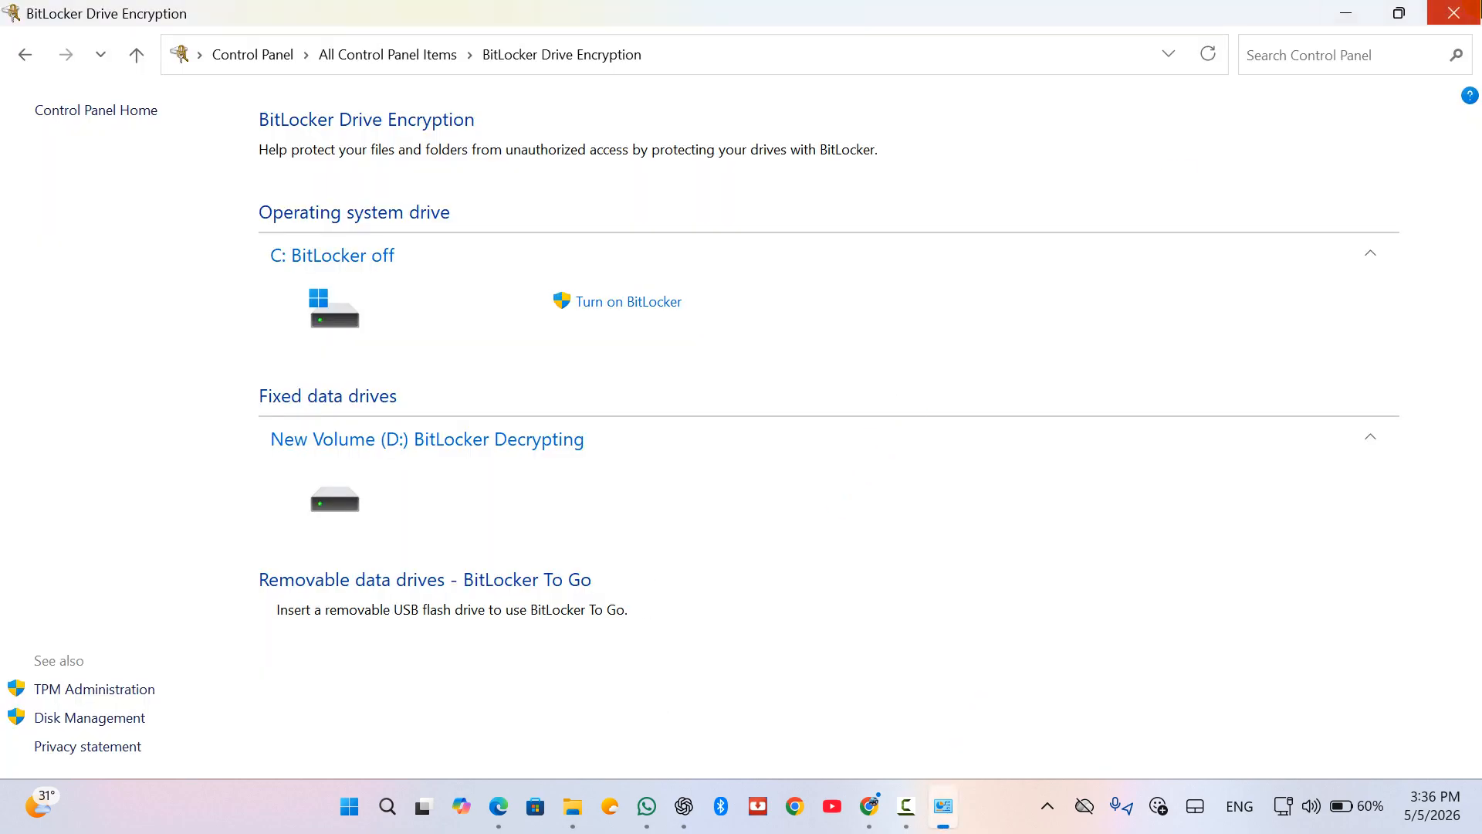
{"action": "left_click", "coordinate": [1443, 18]}
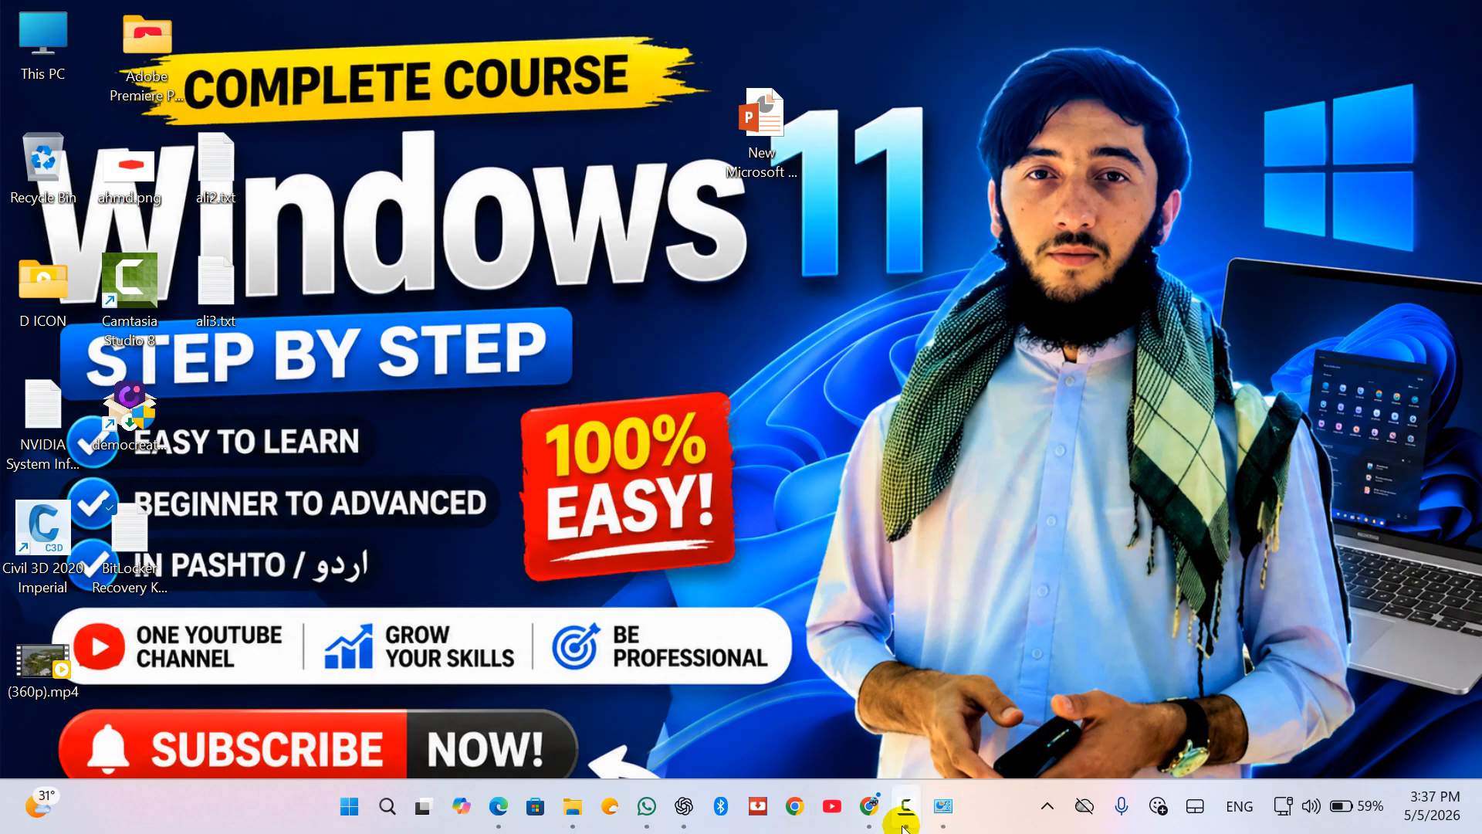
{"action": "mouse_move", "coordinate": [908, 806]}
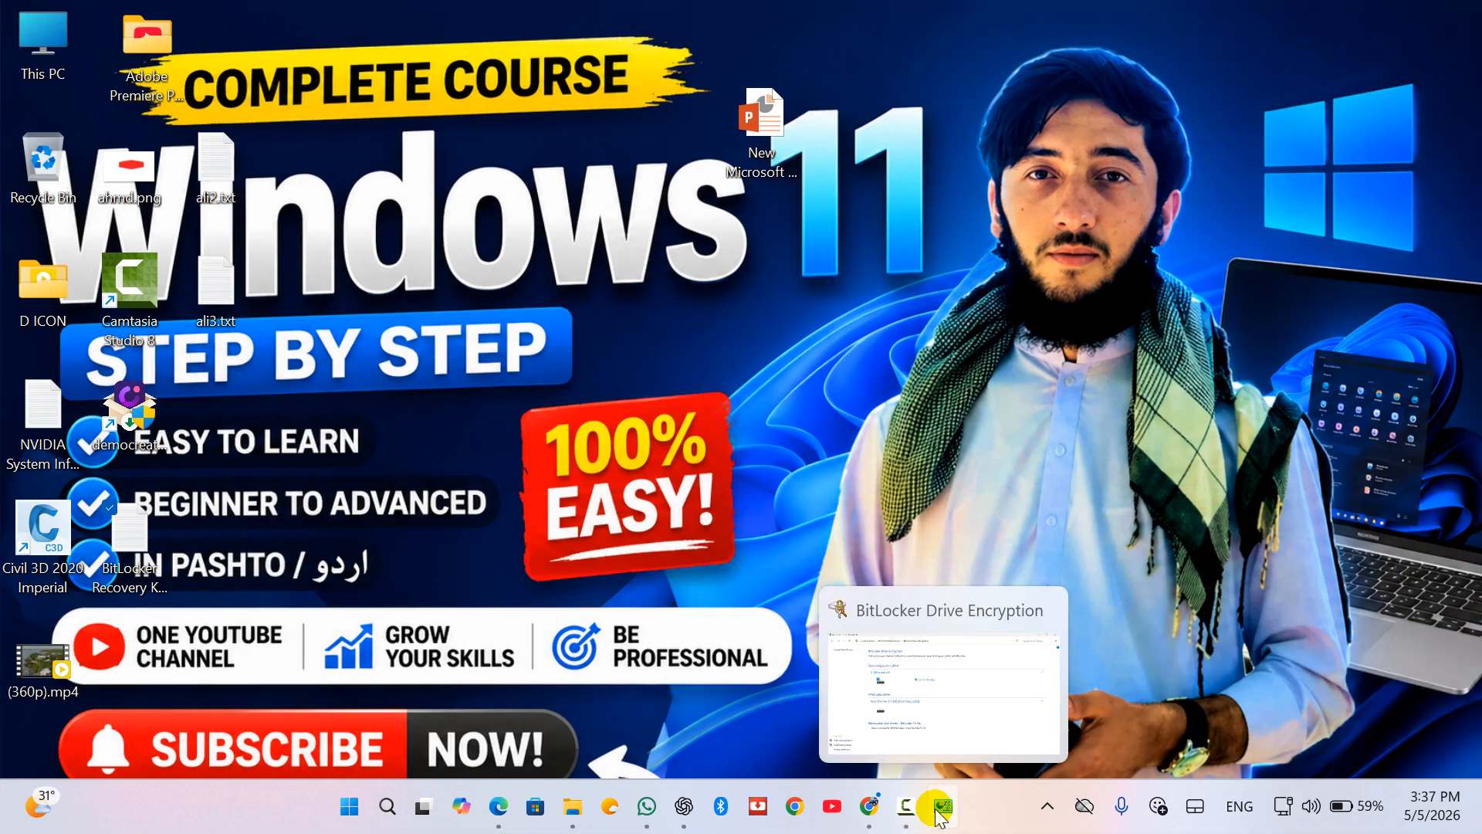
{"action": "left_click", "coordinate": [870, 806]}
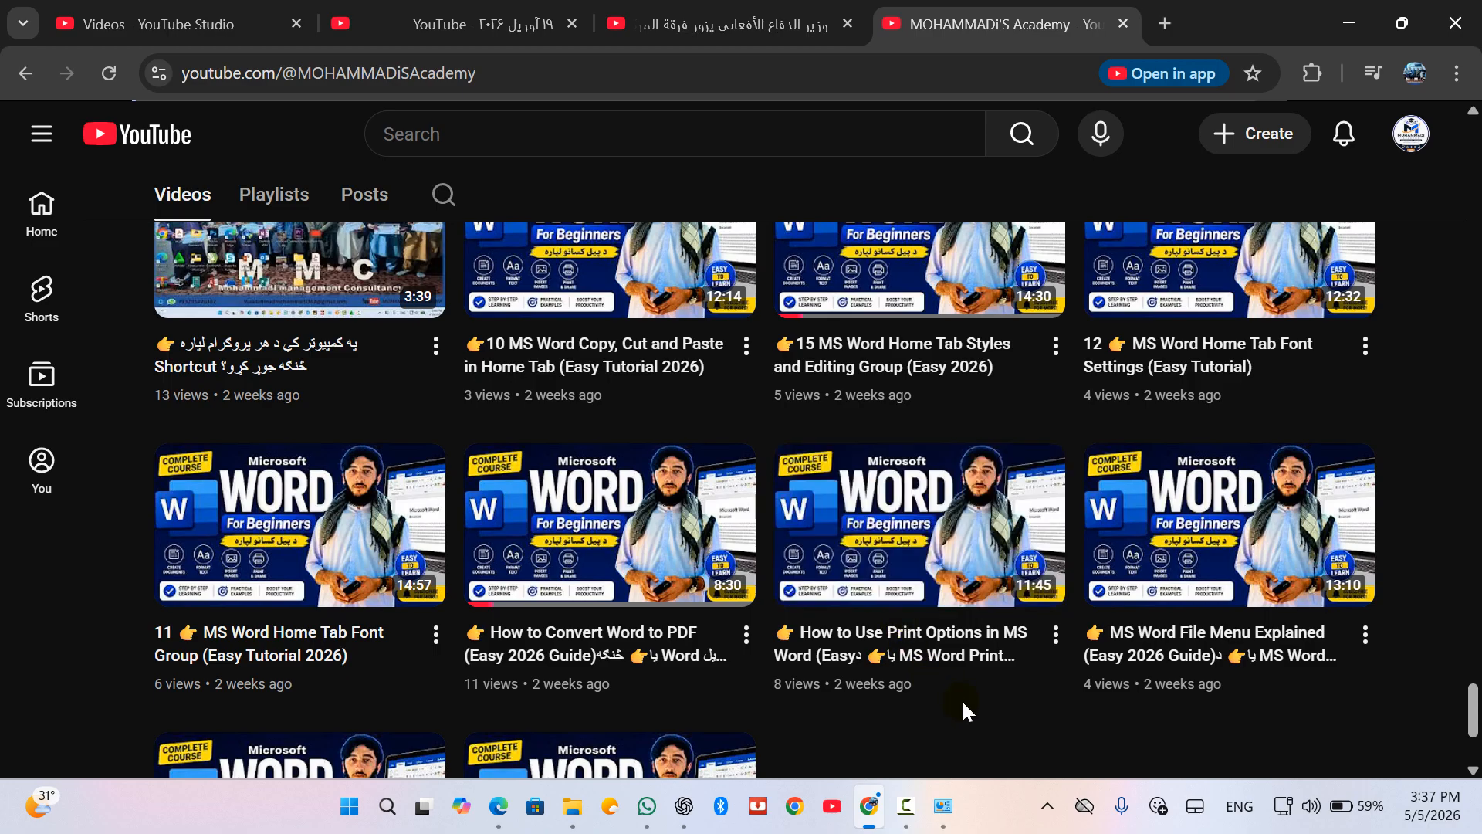
{"action": "scroll", "coordinate": [965, 709], "scroll_direction": "down", "scroll_amount": 5}
{"action": "scroll", "coordinate": [965, 709], "scroll_direction": "up", "scroll_amount": 5}
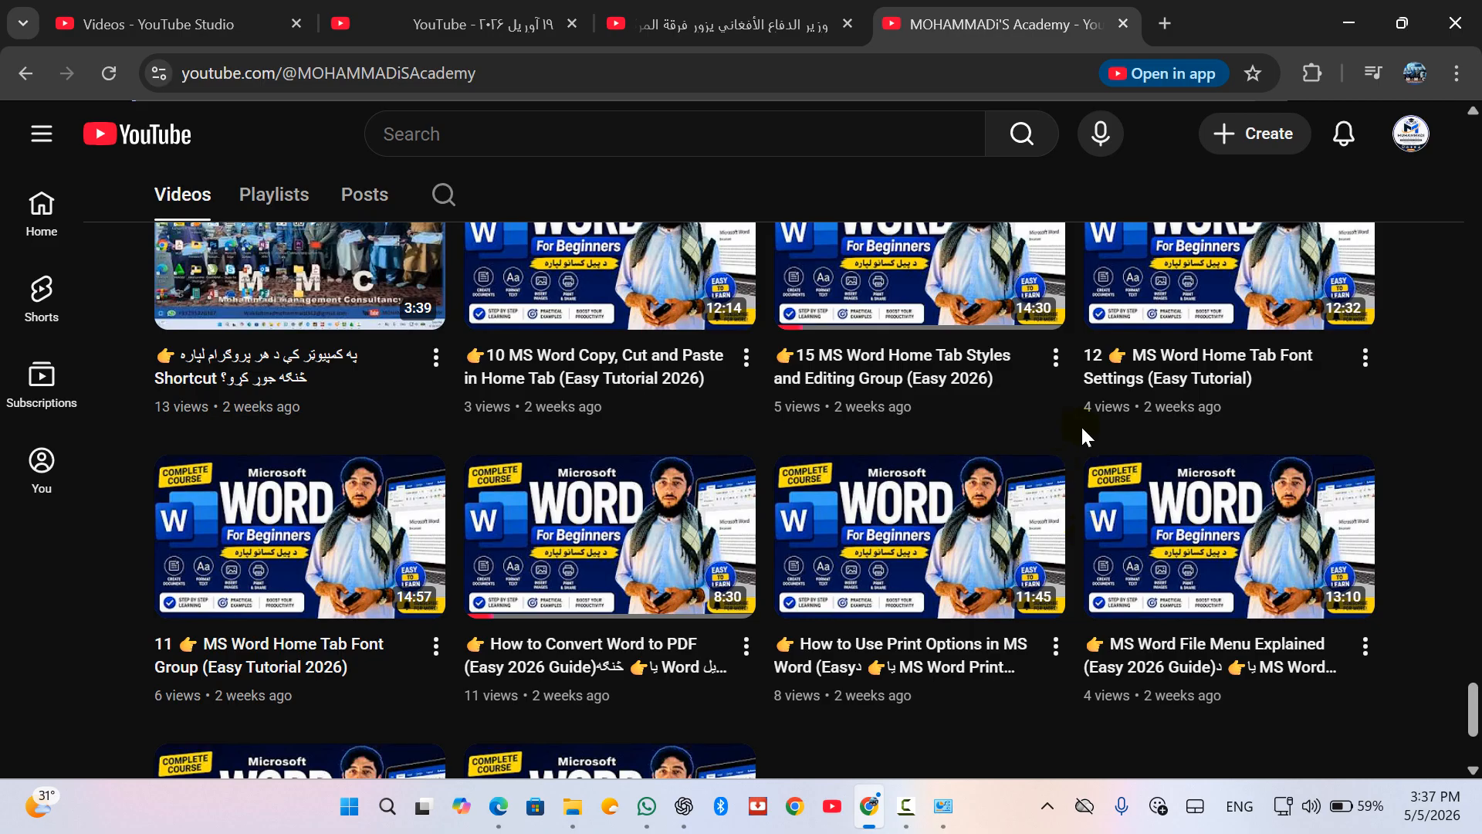
{"action": "left_click", "coordinate": [1347, 26]}
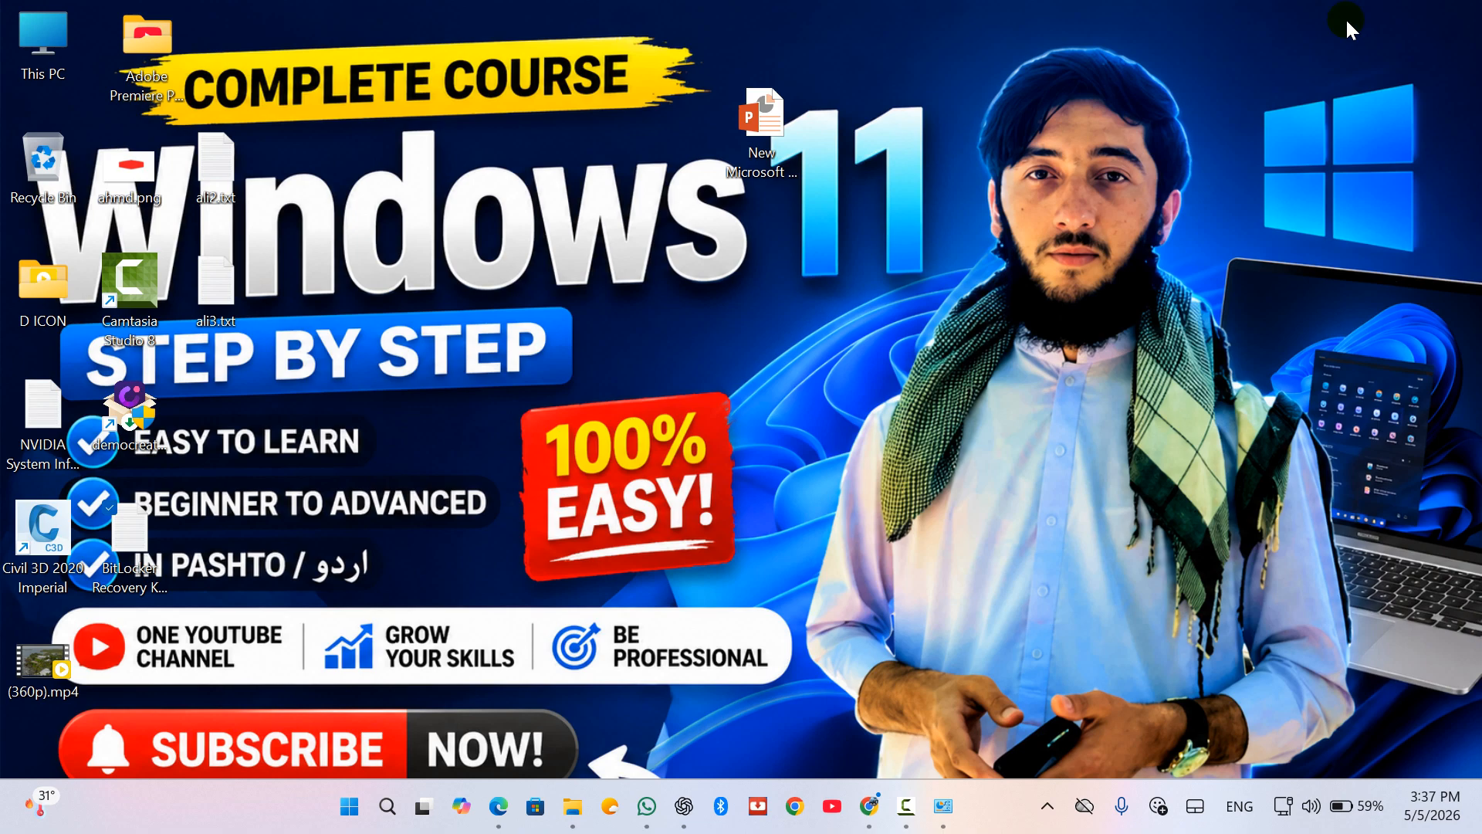